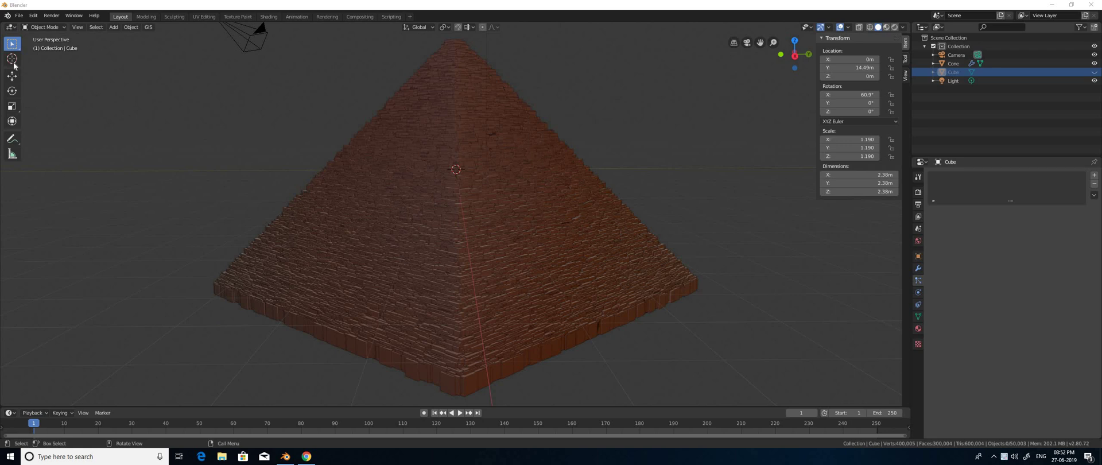
Step: Create a new General file and discard the unsaved pyramid scene
{"action": "left_click", "coordinate": [19, 16]}
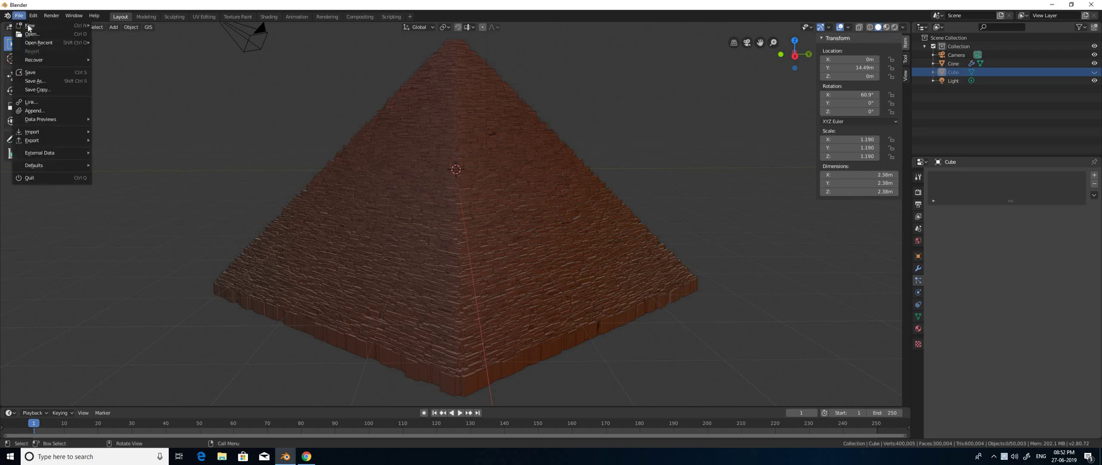
{"action": "mouse_move", "coordinate": [28, 26]}
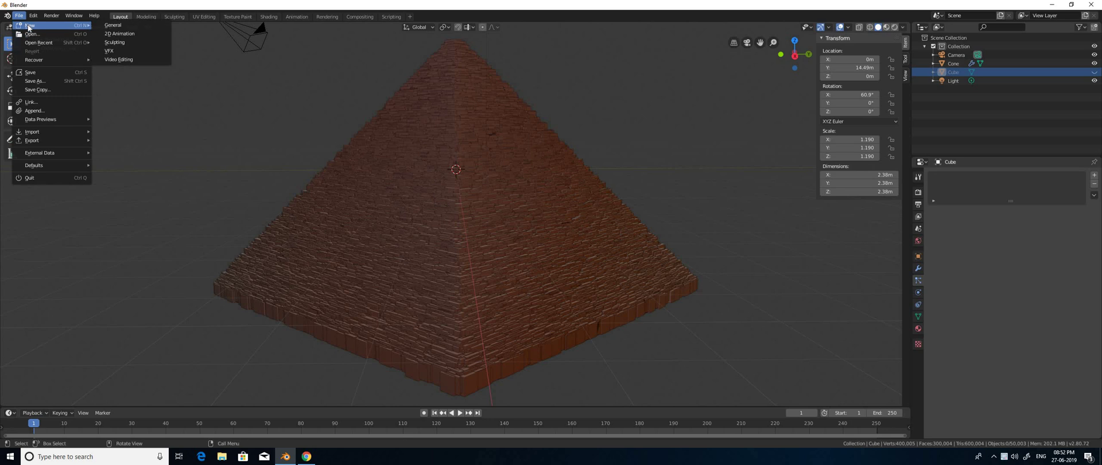
{"action": "left_click", "coordinate": [114, 29]}
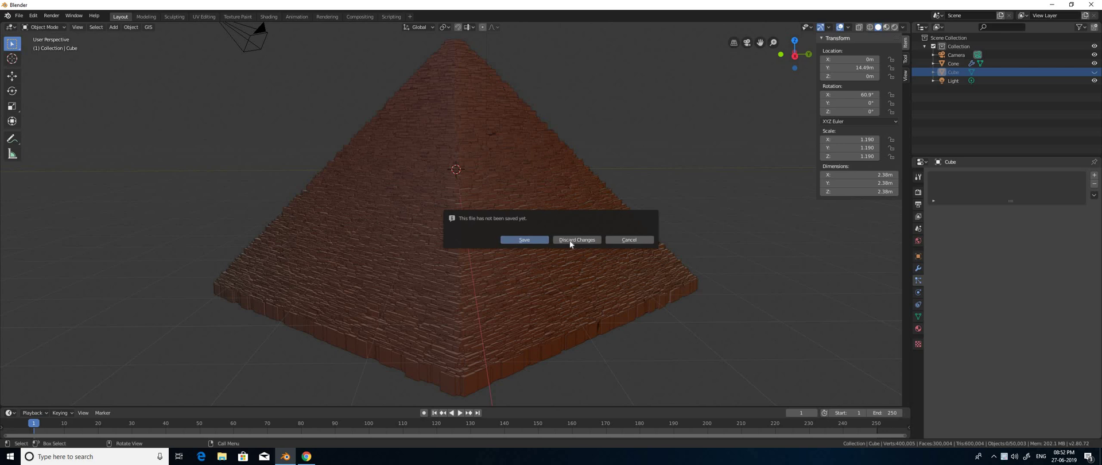
{"action": "left_click", "coordinate": [554, 250]}
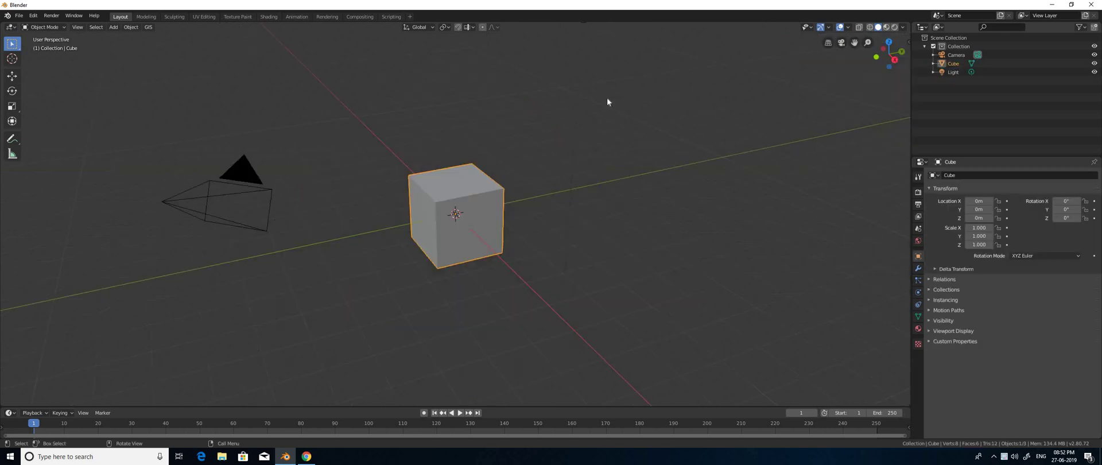
Step: Move the default cube 16.633 m along the Y axis, away from the origin
{"action": "scroll", "coordinate": [473, 236], "scroll_direction": "down", "scroll_amount": 3}
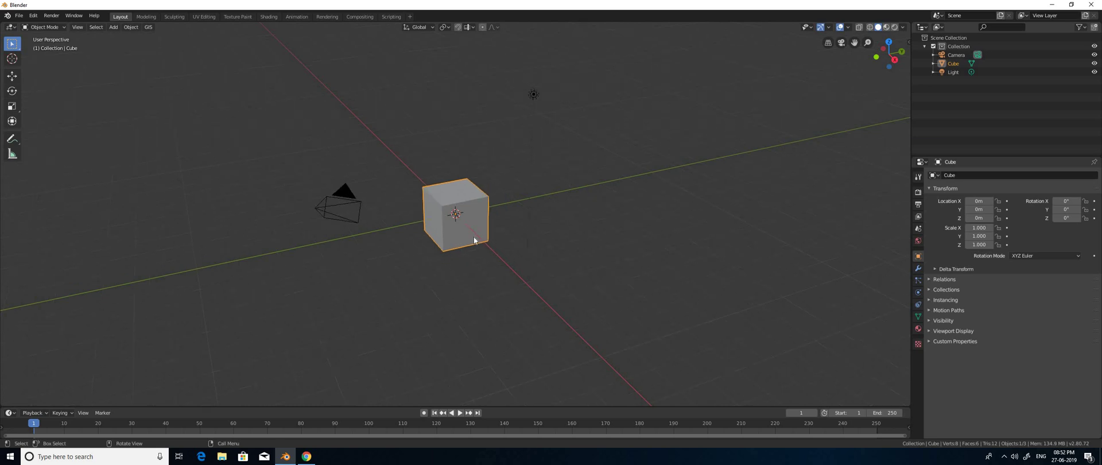
{"action": "key", "text": "g"}
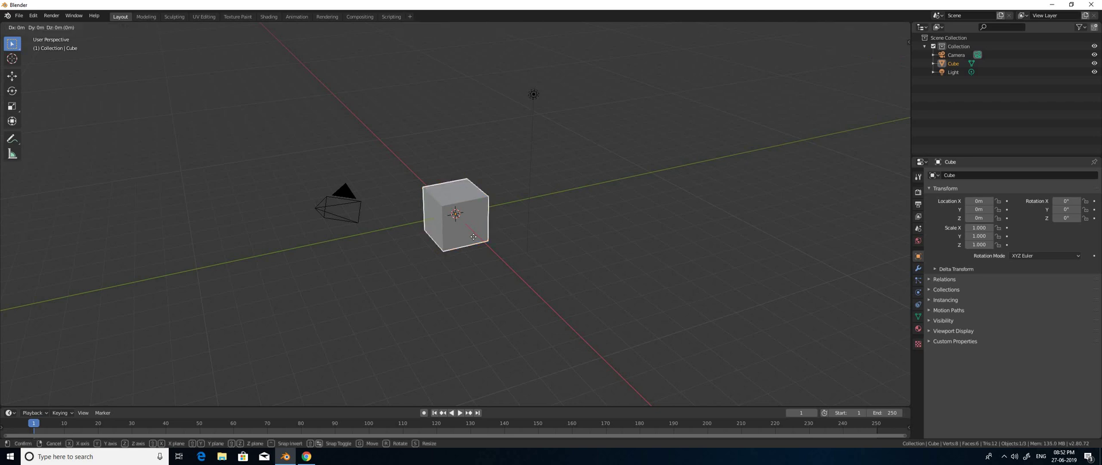
{"action": "key", "text": "y"}
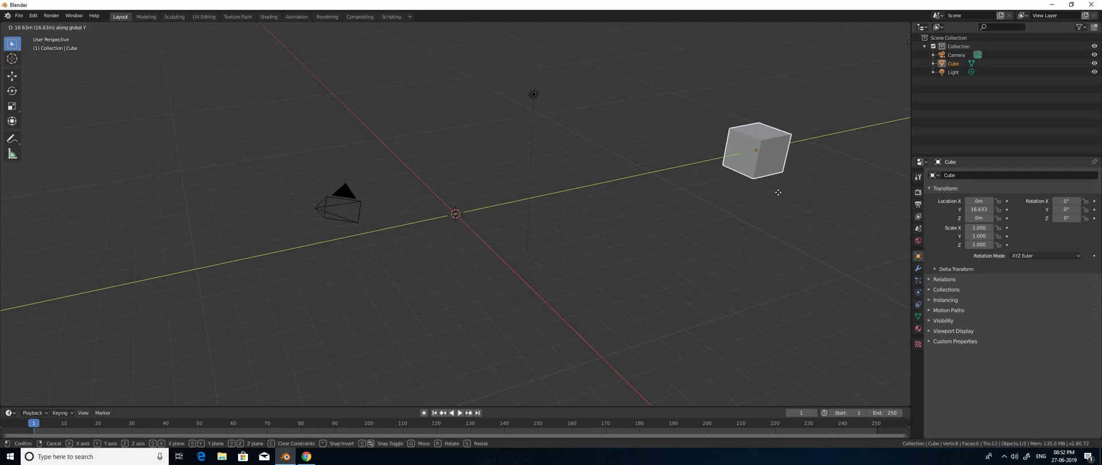
{"action": "left_click", "coordinate": [524, 267]}
{"action": "middle_click_drag", "start_coordinate": [514, 244], "coordinate": [492, 264]}
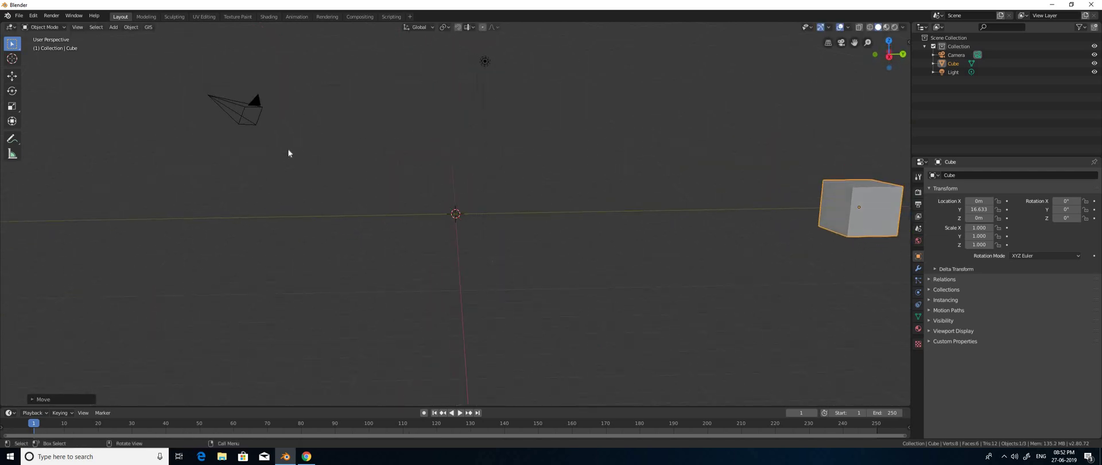
Step: Add a cone mesh at the scene centre
{"action": "left_click", "coordinate": [111, 30]}
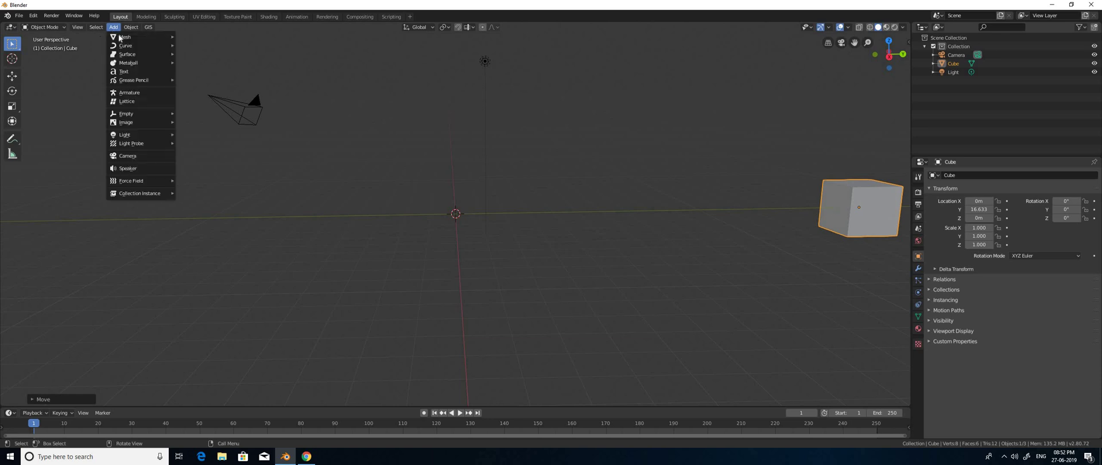
{"action": "mouse_move", "coordinate": [121, 36]}
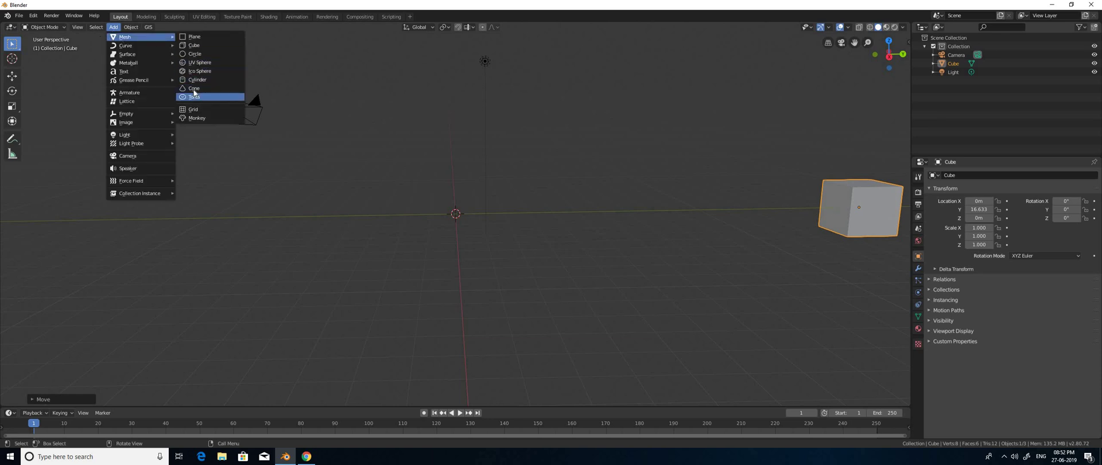
{"action": "key", "text": "Return"}
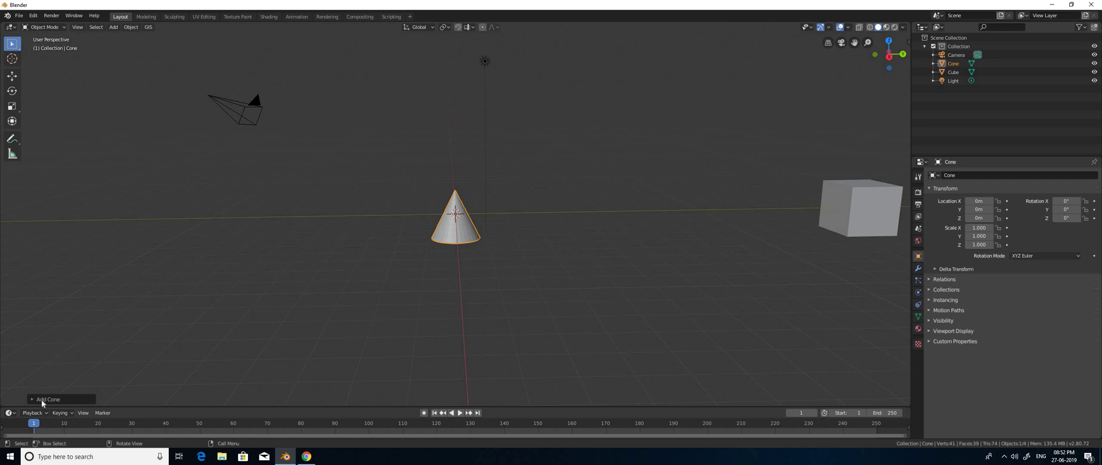
{"action": "left_click", "coordinate": [86, 399]}
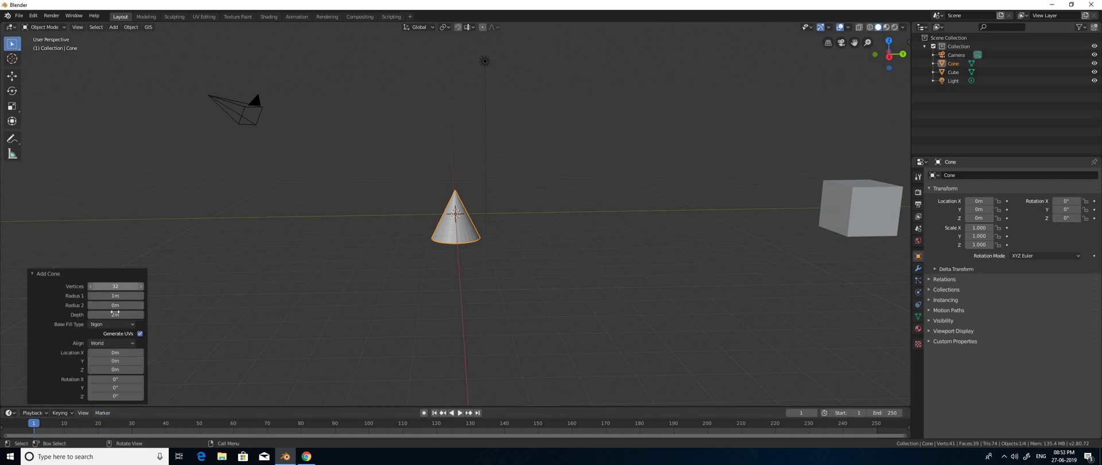
Step: Give the cone 4 vertices, a 2.5 m base radius and 2.5 m depth
{"action": "left_click", "coordinate": [119, 285]}
{"action": "type", "text": "4"}
{"action": "key", "text": "Return"}
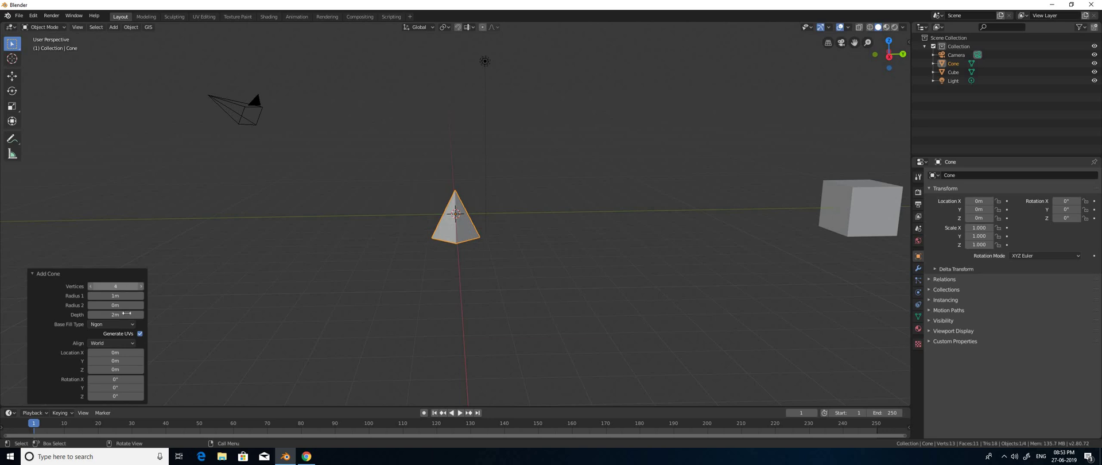
{"action": "left_click", "coordinate": [120, 296]}
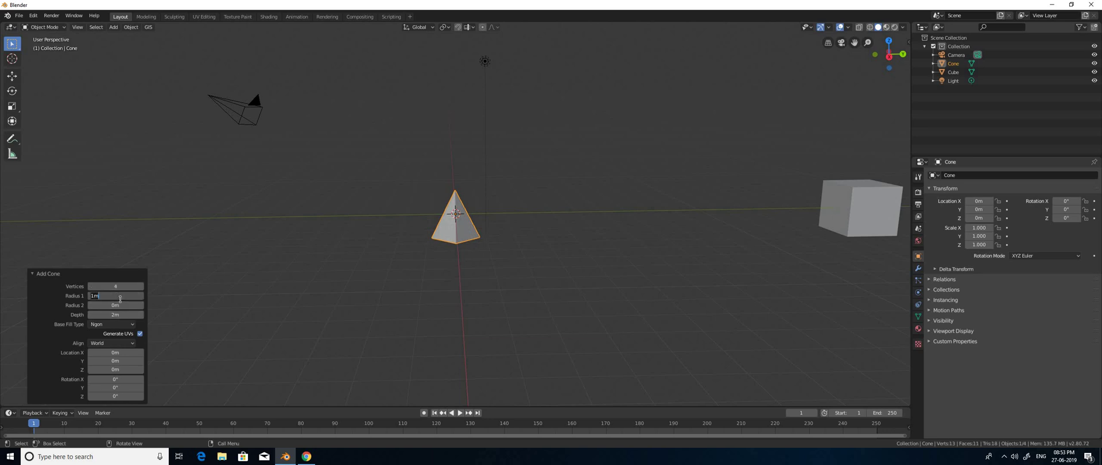
{"action": "type", "text": "2.5"}
{"action": "key", "text": "Return"}
{"action": "left_click", "coordinate": [113, 316]}
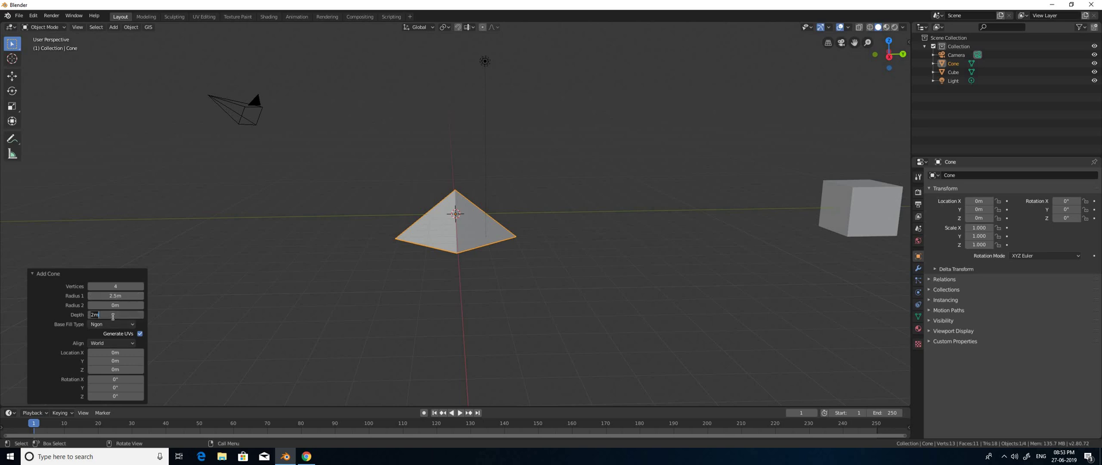
{"action": "type", "text": "2.5"}
{"action": "key", "text": "Return"}
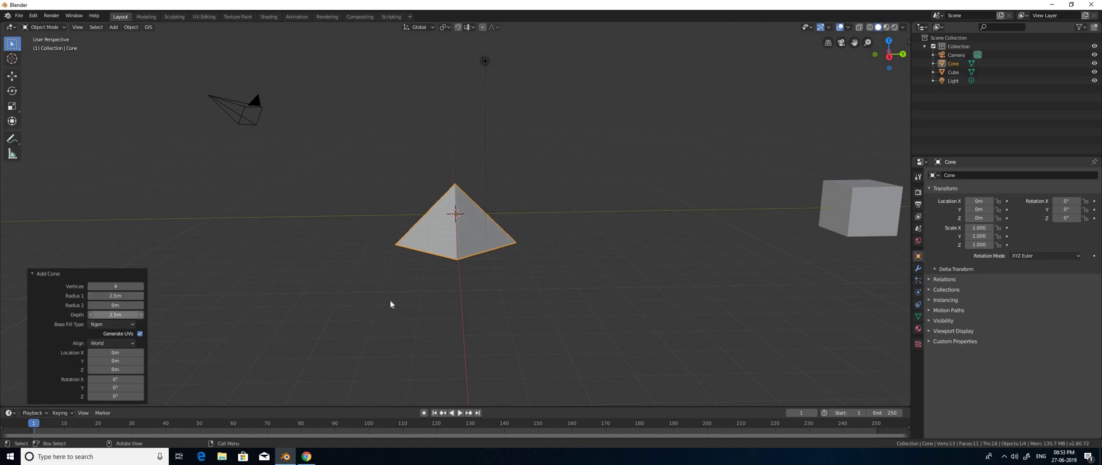
{"action": "left_click", "coordinate": [465, 233]}
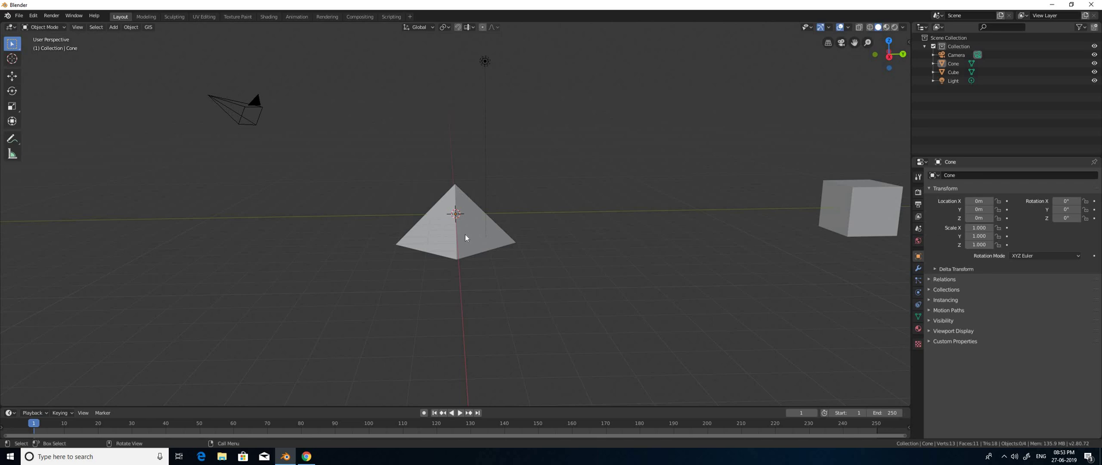
Step: Scale the pyramid uniformly to 4.781 on all three axes
{"action": "key", "text": "s"}
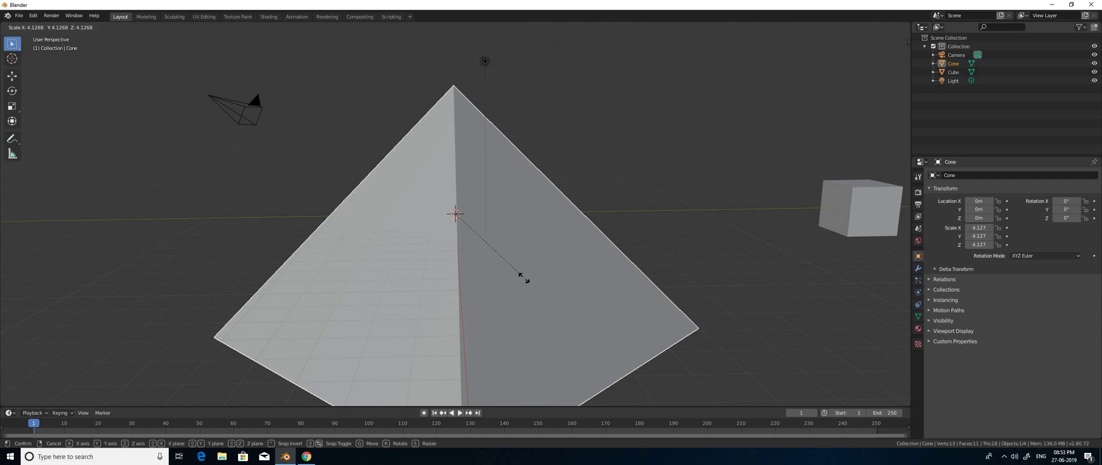
{"action": "left_click", "coordinate": [459, 281]}
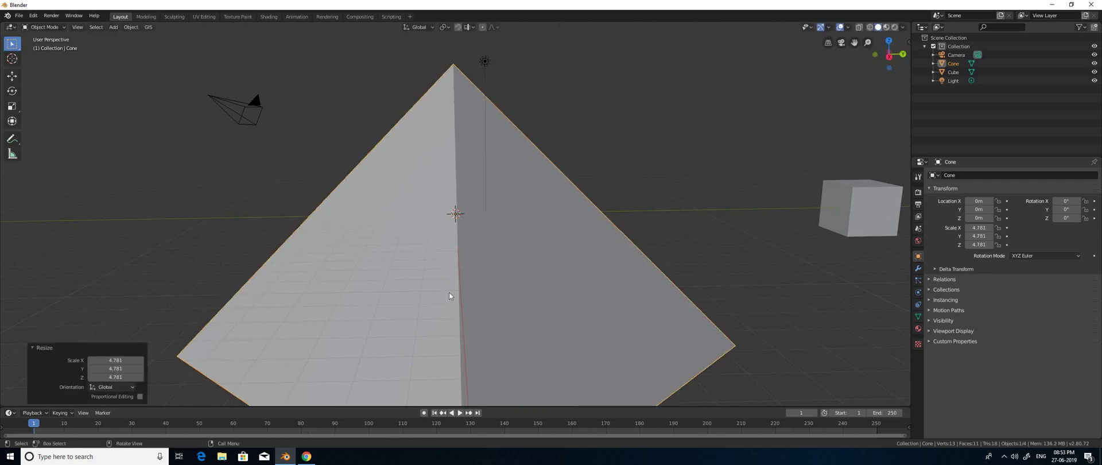
{"action": "scroll", "coordinate": [435, 288], "scroll_direction": "down", "scroll_amount": 2}
{"action": "middle_click_drag", "start_coordinate": [431, 302], "coordinate": [460, 267]}
{"action": "middle_click_drag", "start_coordinate": [415, 338], "coordinate": [419, 293]}
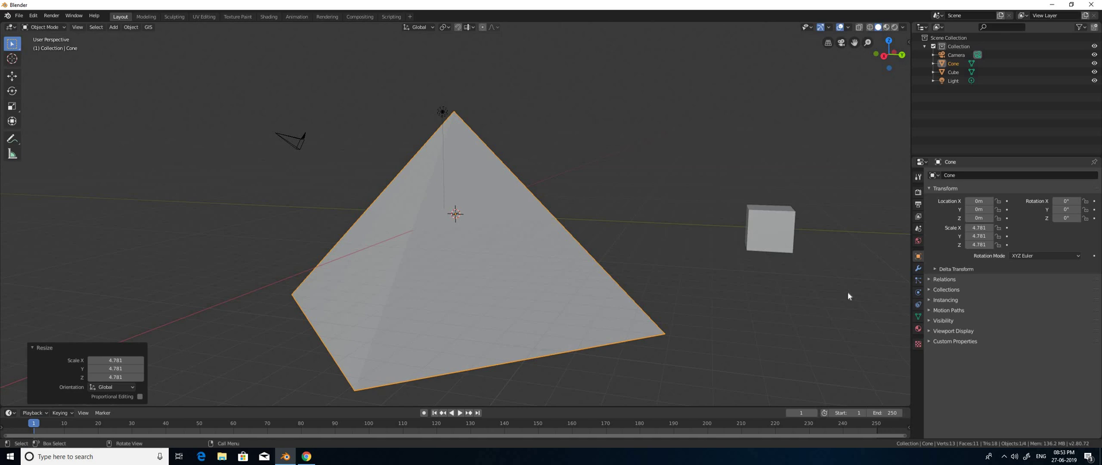
Step: Add a Hair particle system to the cone
{"action": "left_click", "coordinate": [918, 281]}
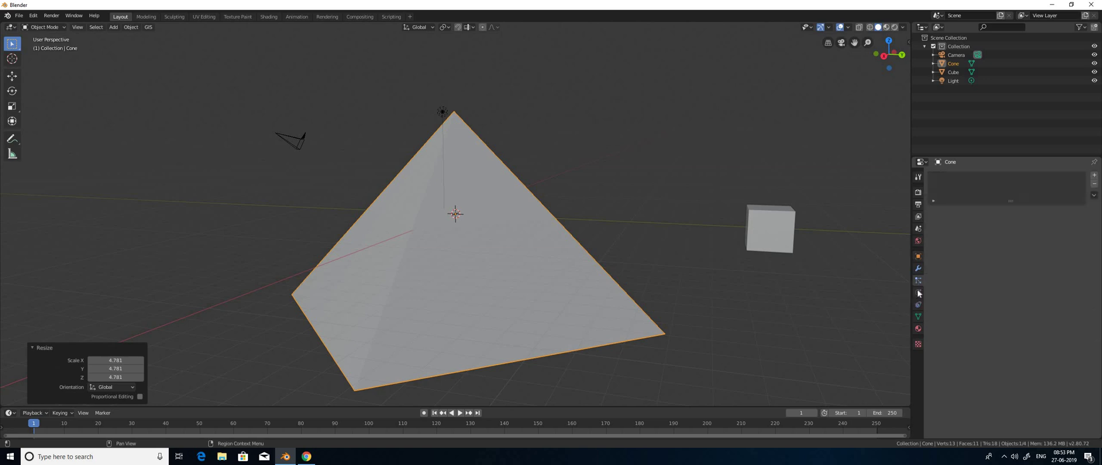
{"action": "left_click", "coordinate": [1094, 176]}
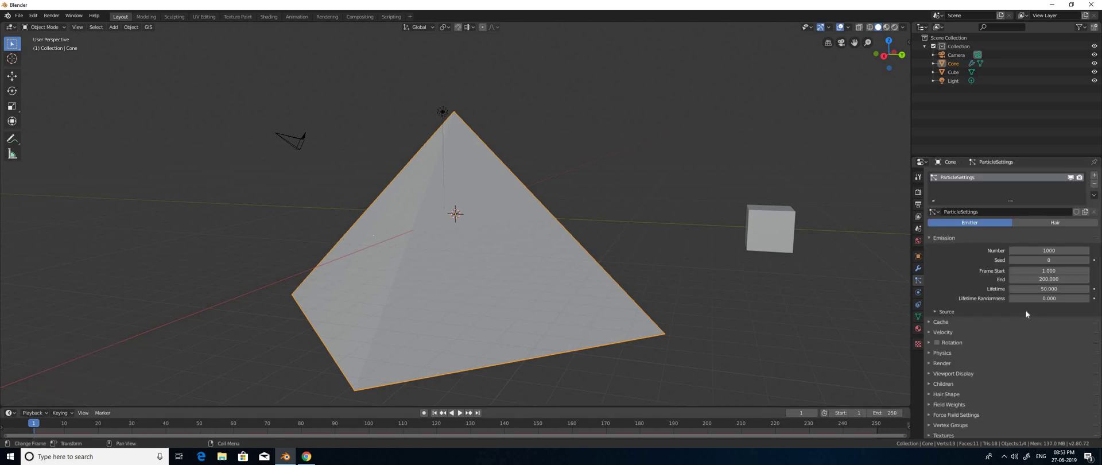
{"action": "left_click", "coordinate": [1054, 221]}
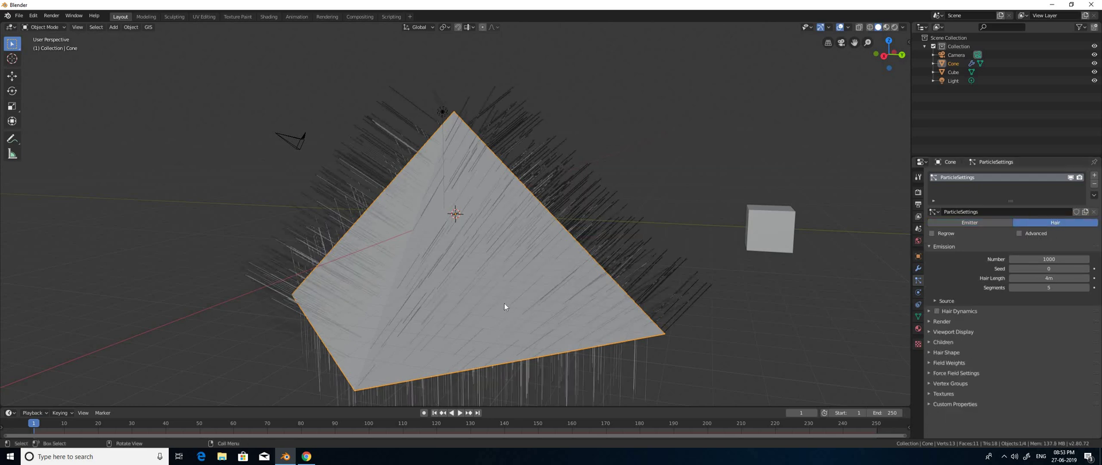
Step: Orbit the view until the cone's flat square base faces the viewer
{"action": "middle_click_drag", "start_coordinate": [504, 282], "coordinate": [538, 325]}
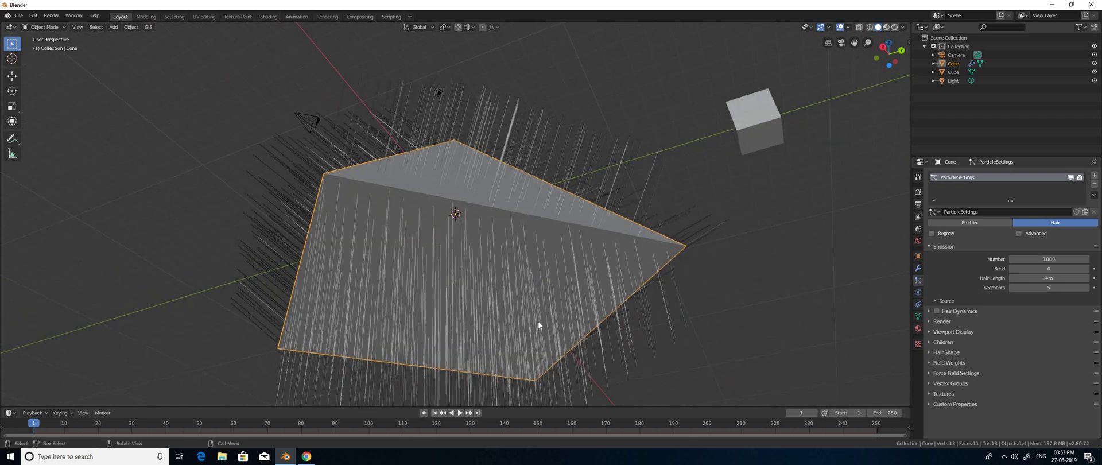
{"action": "middle_click_drag", "start_coordinate": [428, 242], "coordinate": [1013, 308]}
{"action": "middle_click_drag", "start_coordinate": [529, 246], "coordinate": [507, 273]}
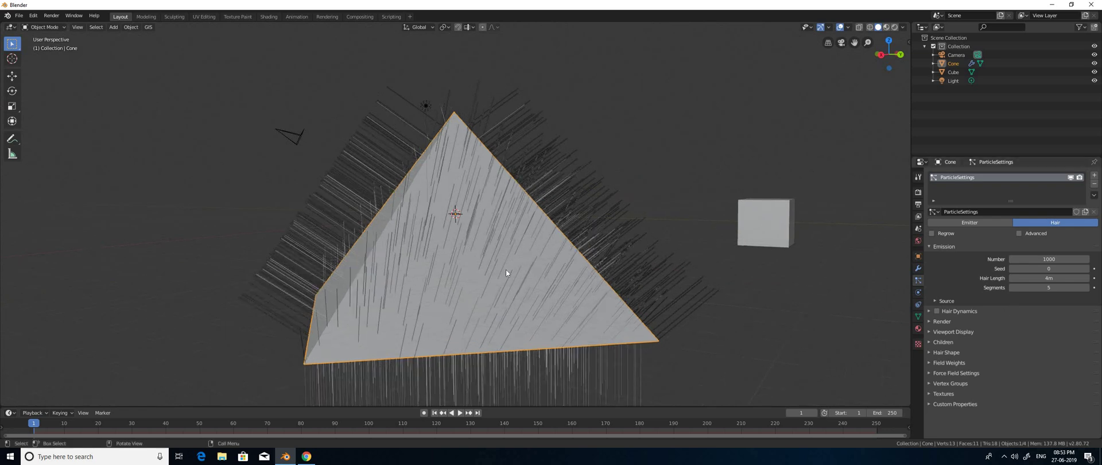
{"action": "middle_click_drag", "start_coordinate": [483, 205], "coordinate": [209, 86]}
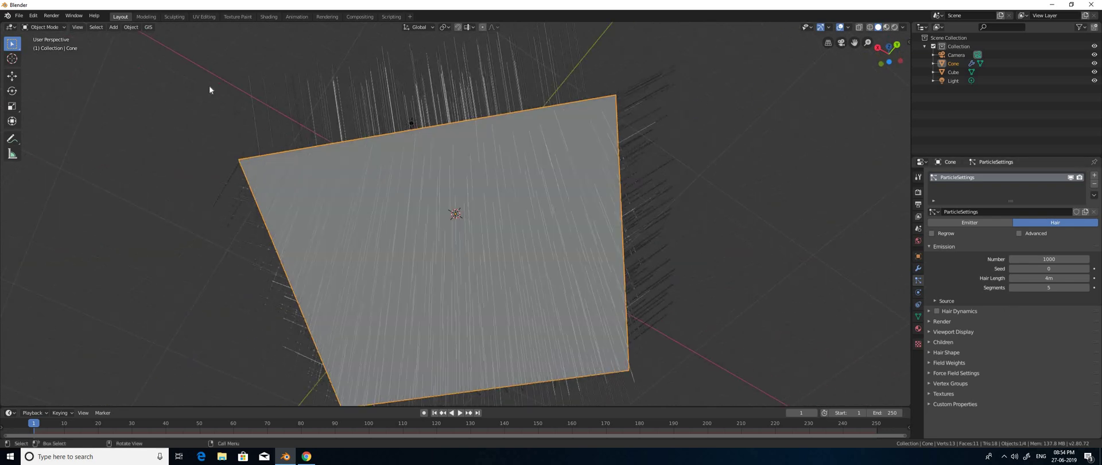
{"action": "left_click", "coordinate": [53, 27]}
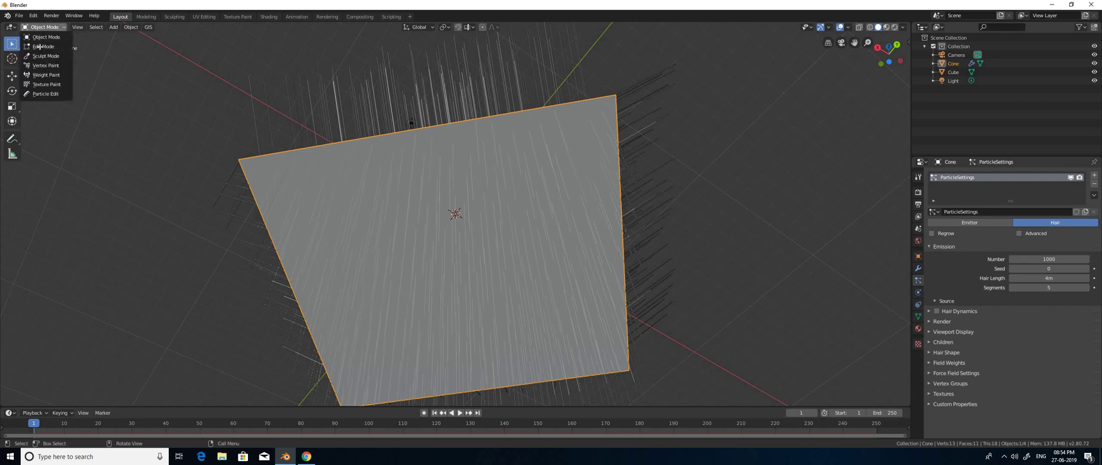
Step: In Edit Mode, delete the cone's square base face, then return to Object Mode
{"action": "left_click", "coordinate": [39, 46]}
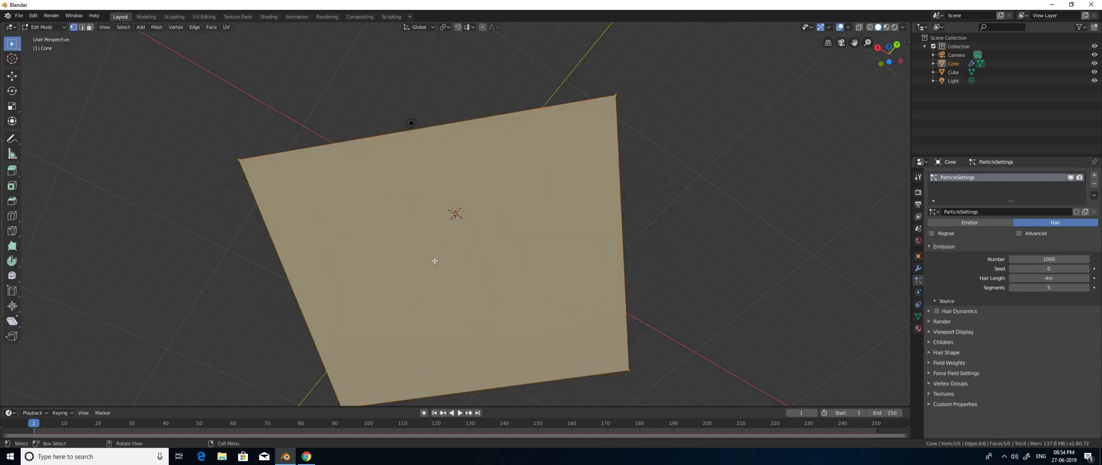
{"action": "left_click", "coordinate": [89, 27]}
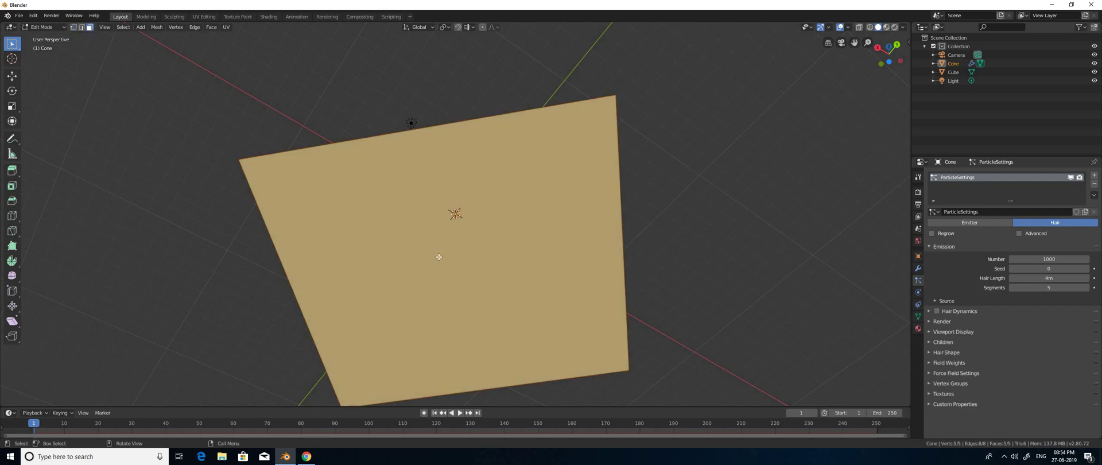
{"action": "left_click", "coordinate": [439, 257]}
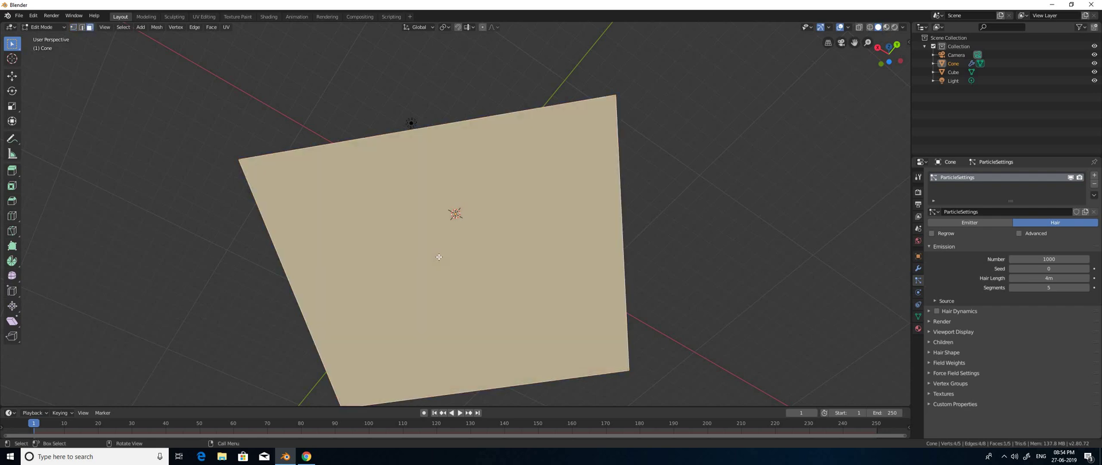
{"action": "key", "text": "x"}
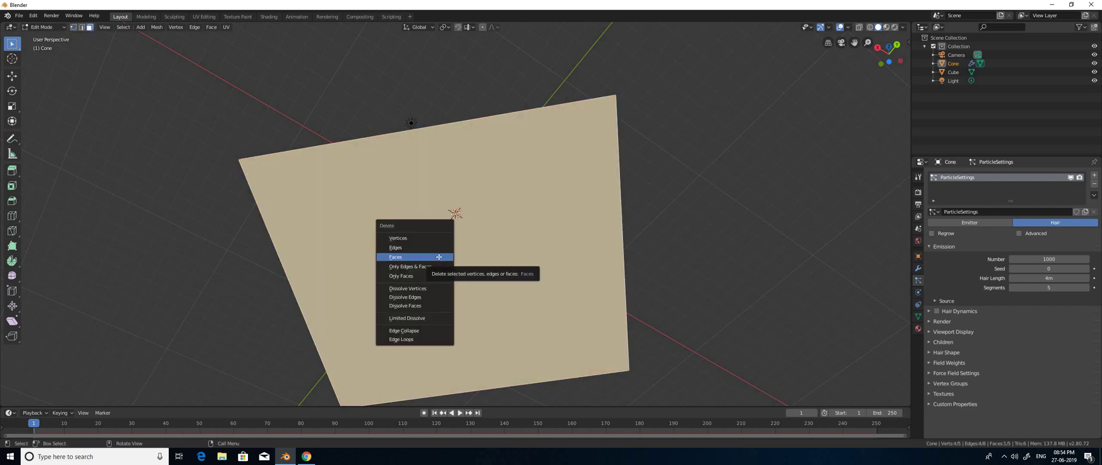
{"action": "left_click", "coordinate": [440, 257]}
{"action": "middle_click_drag", "start_coordinate": [448, 290], "coordinate": [453, 301]}
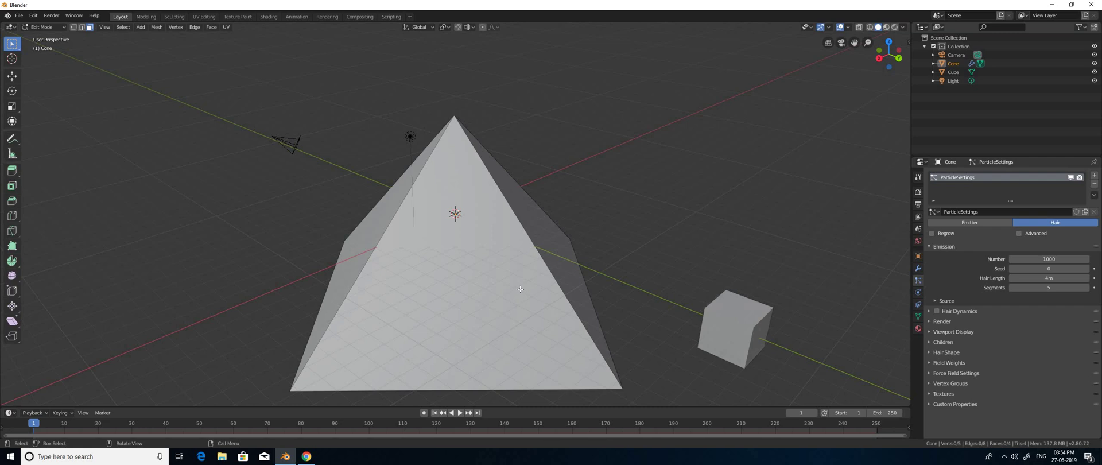
{"action": "left_click", "coordinate": [43, 27]}
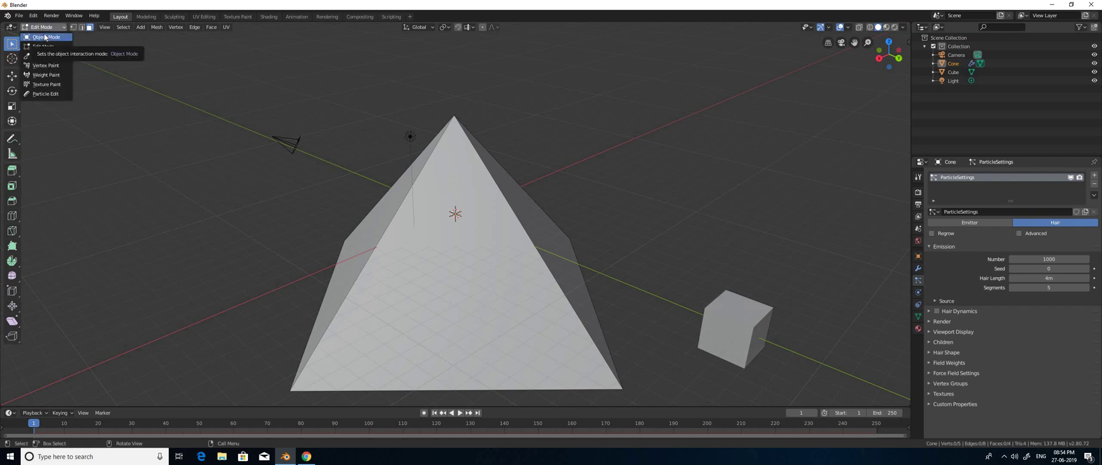
{"action": "left_click", "coordinate": [44, 37]}
{"action": "middle_click_drag", "start_coordinate": [449, 283], "coordinate": [419, 321]}
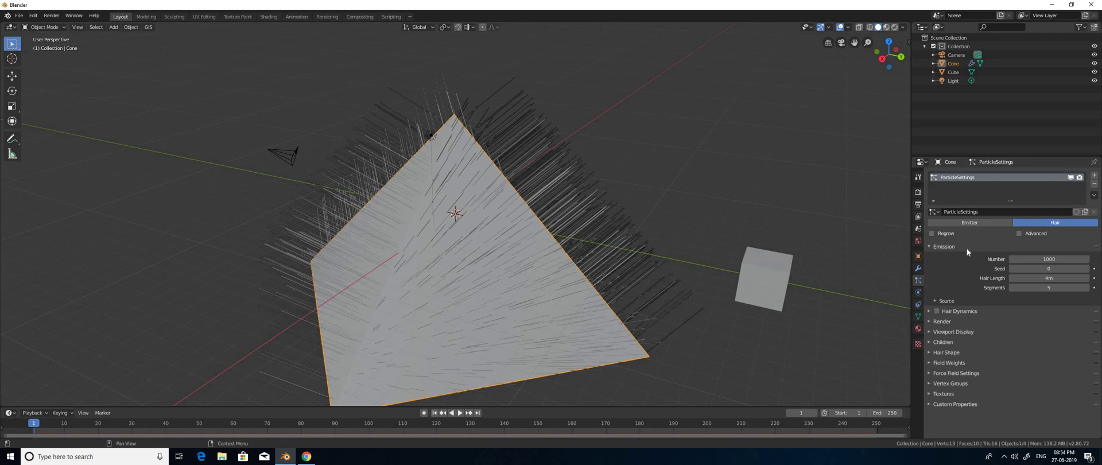
{"action": "middle_click_drag", "start_coordinate": [484, 247], "coordinate": [603, 292]}
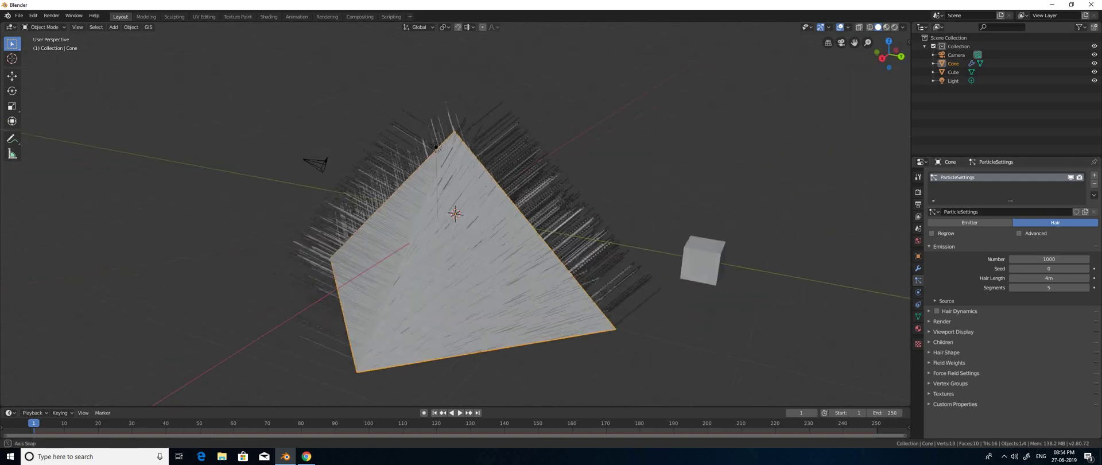
Step: Render the hair particles as Object instances using the Cube
{"action": "left_click", "coordinate": [930, 321]}
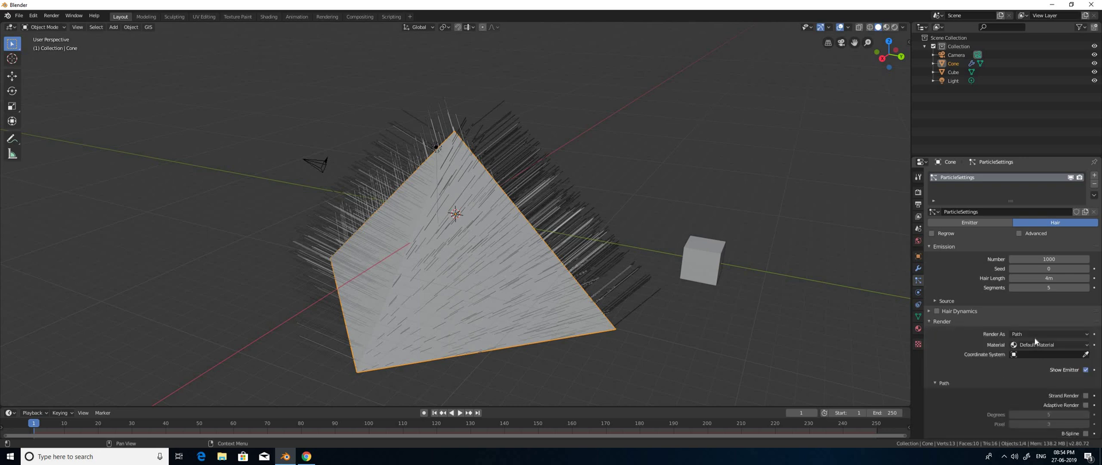
{"action": "left_click", "coordinate": [1055, 332]}
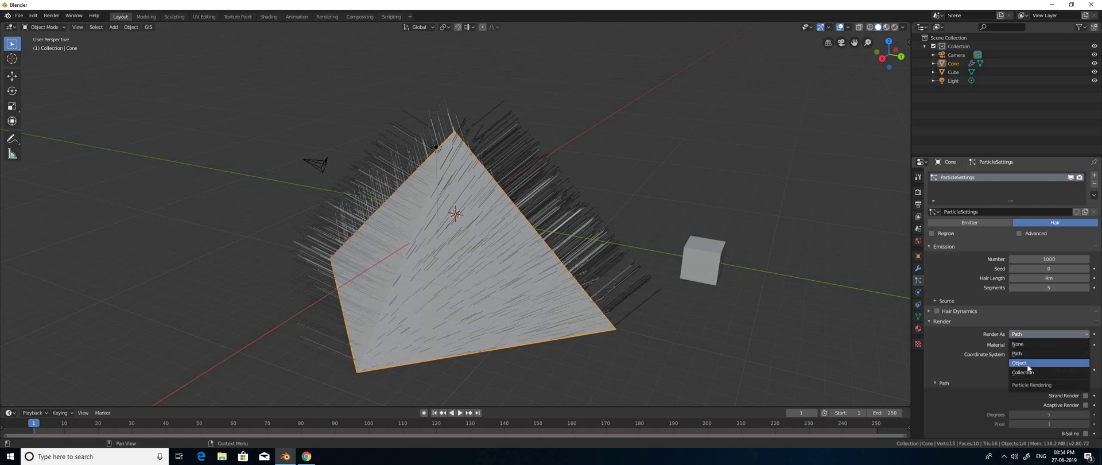
{"action": "left_click", "coordinate": [1028, 364]}
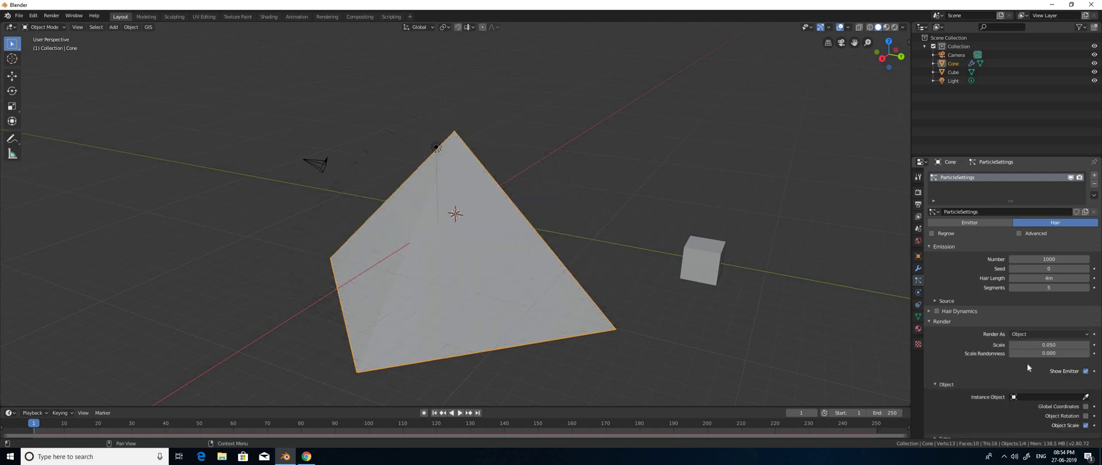
{"action": "left_click", "coordinate": [1031, 396]}
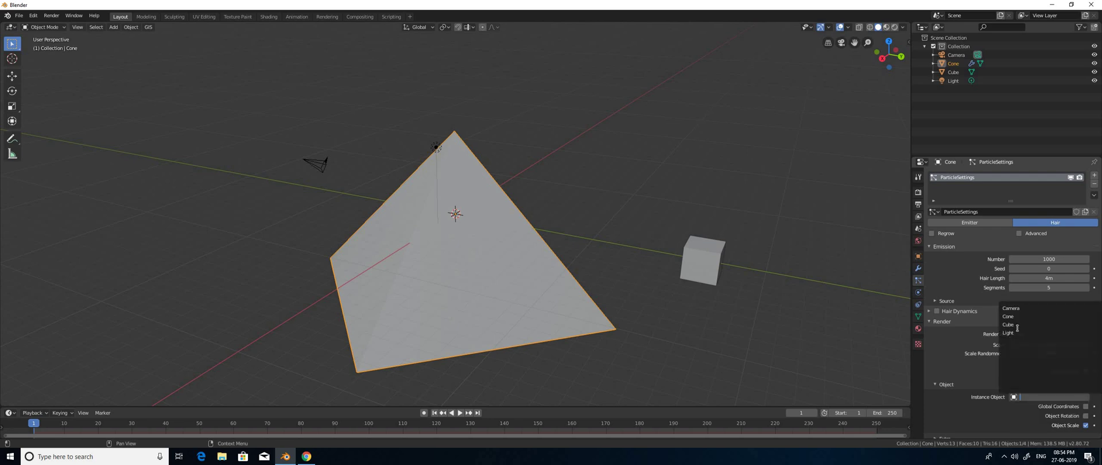
{"action": "left_click", "coordinate": [1016, 325]}
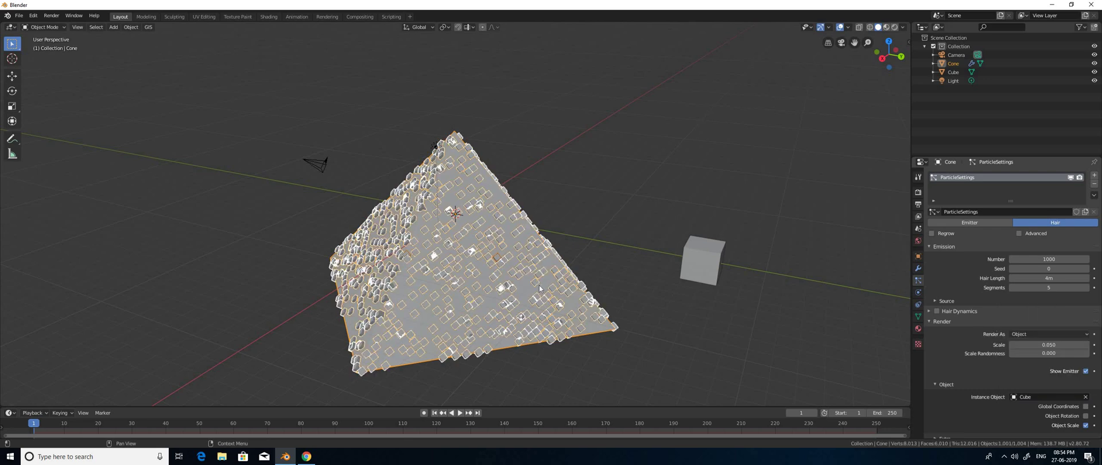
Step: Collapse the Emission and Render panels in Particle Properties
{"action": "middle_click_drag", "start_coordinate": [523, 270], "coordinate": [336, 185]}
{"action": "middle_click_drag", "start_coordinate": [345, 258], "coordinate": [455, 292]}
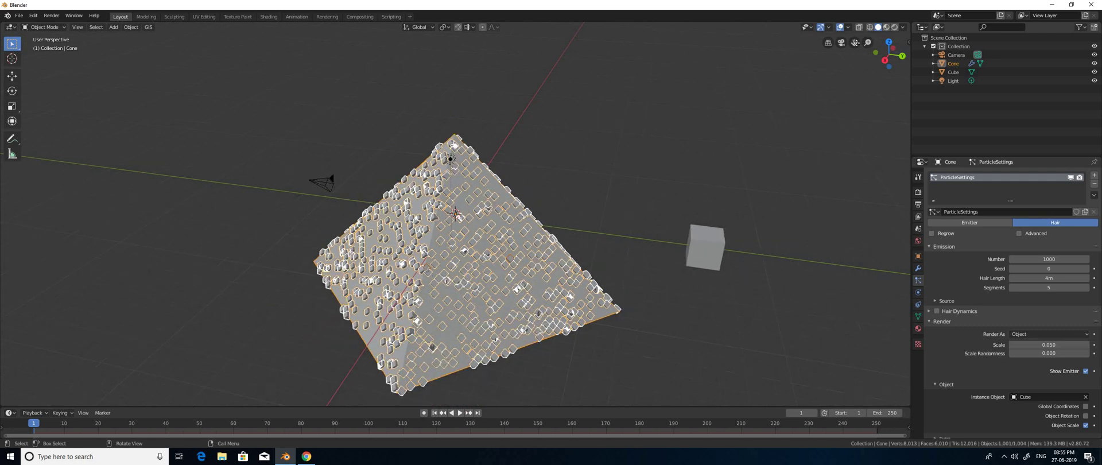
{"action": "left_click_drag", "start_coordinate": [854, 42], "coordinate": [768, 372]}
{"action": "scroll", "coordinate": [772, 366], "scroll_direction": "up", "scroll_amount": 2}
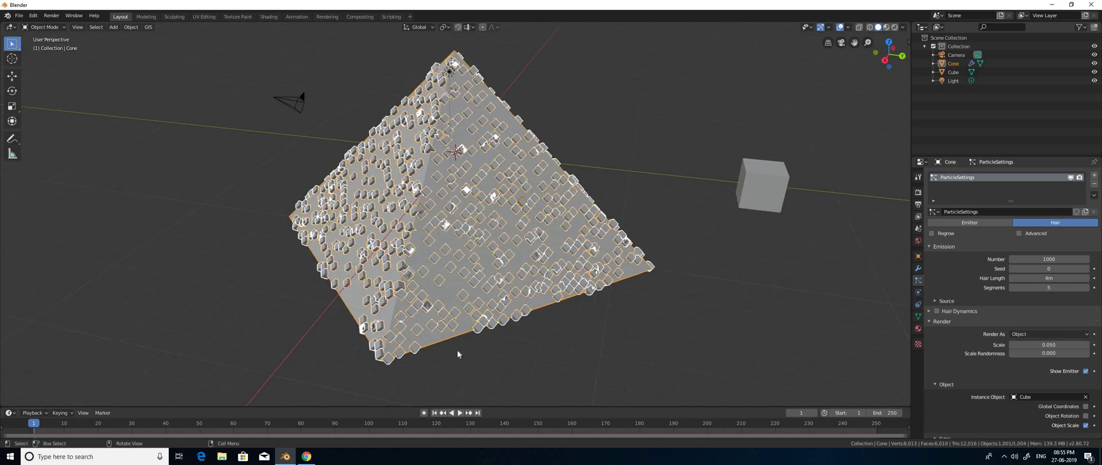
{"action": "left_click", "coordinate": [929, 246]}
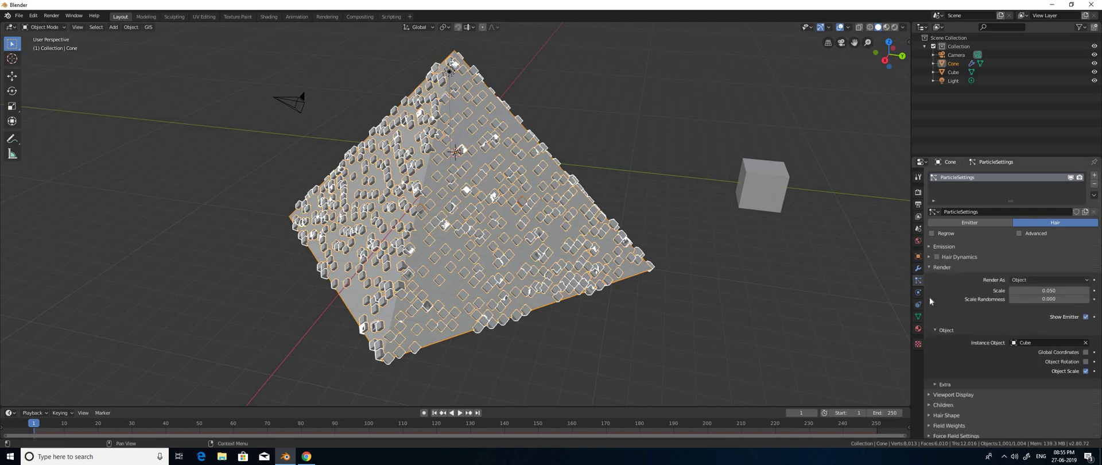
{"action": "left_click", "coordinate": [942, 267]}
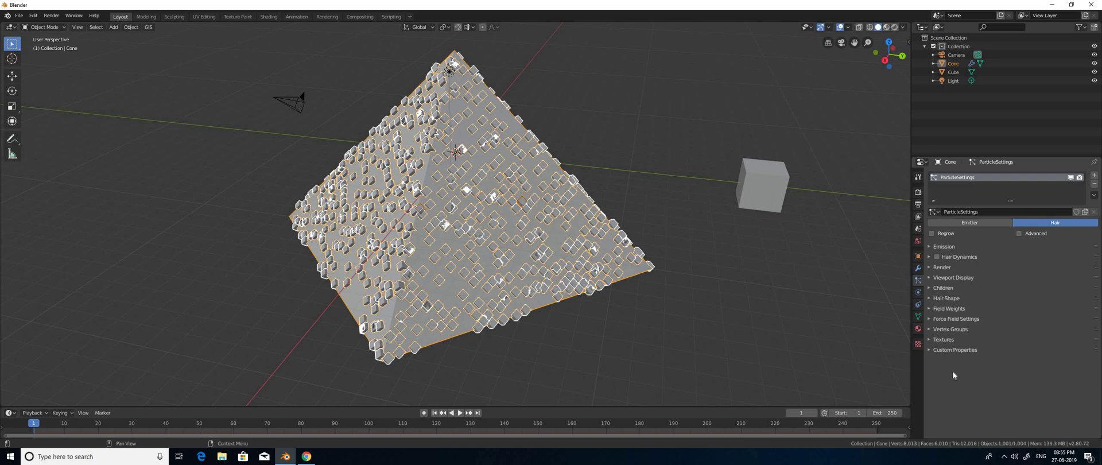
Step: Enable Advanced particle settings and turn on particle Rotation
{"action": "left_click", "coordinate": [1016, 233]}
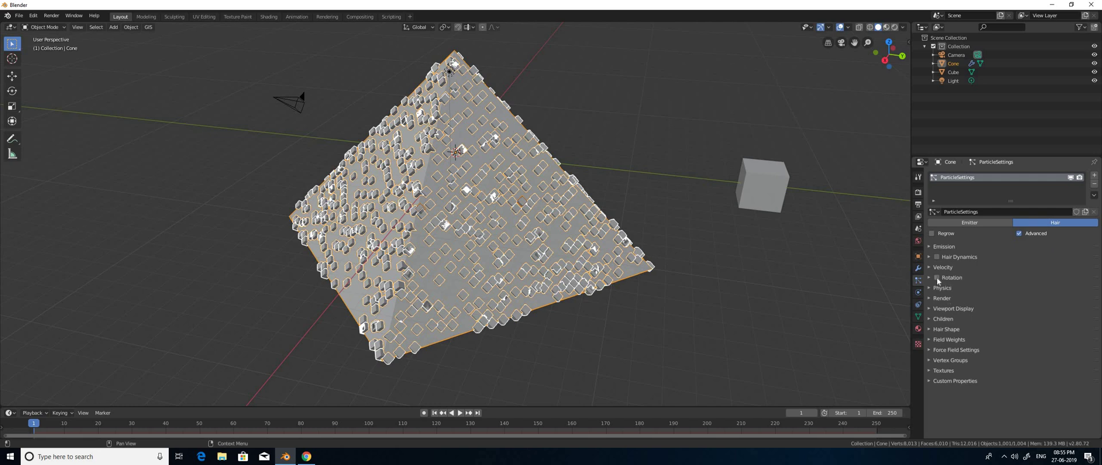
{"action": "left_click", "coordinate": [936, 278]}
{"action": "left_click", "coordinate": [951, 277]}
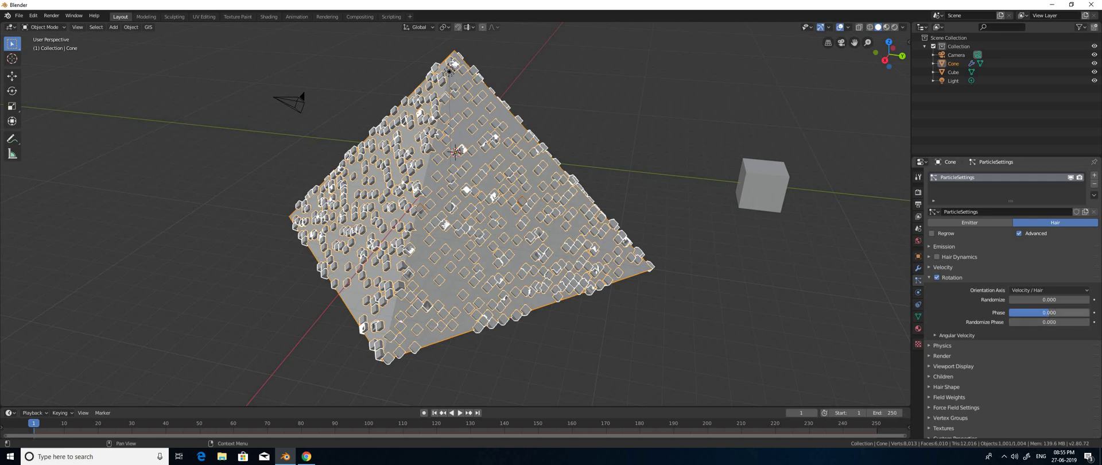
Step: Set the rotation Phase to 0.25, then lower it to about 0.23
{"action": "mouse_move", "coordinate": [1047, 313]}
{"action": "left_mouse_down"}
{"action": "mouse_move", "coordinate": [1069, 312]}
{"action": "mouse_move", "coordinate": [1047, 313]}
{"action": "left_mouse_up"}
{"action": "left_click", "coordinate": [1049, 313]}
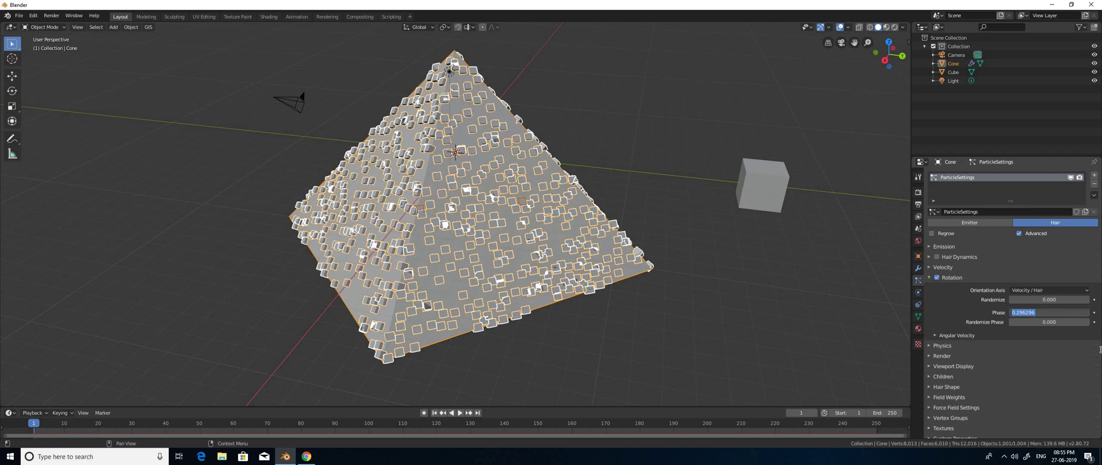
{"action": "key", "text": "BackSpace"}
{"action": "type", "text": ".25"}
{"action": "key", "text": "Return"}
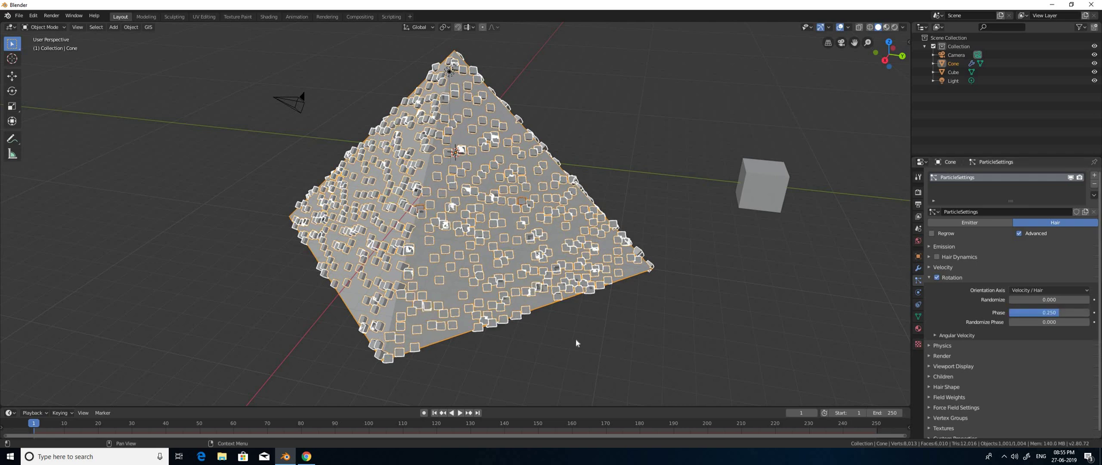
{"action": "scroll", "coordinate": [459, 319], "scroll_direction": "up", "scroll_amount": 3}
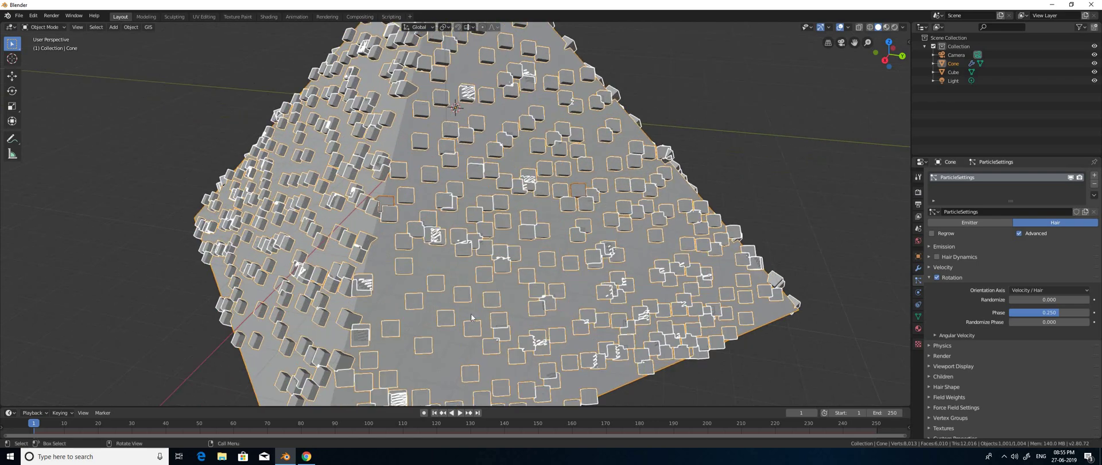
{"action": "mouse_move", "coordinate": [497, 319]}
{"action": "middle_mouse_down"}
{"action": "mouse_move", "coordinate": [506, 321]}
{"action": "mouse_move", "coordinate": [462, 321]}
{"action": "mouse_move", "coordinate": [493, 323]}
{"action": "middle_mouse_up"}
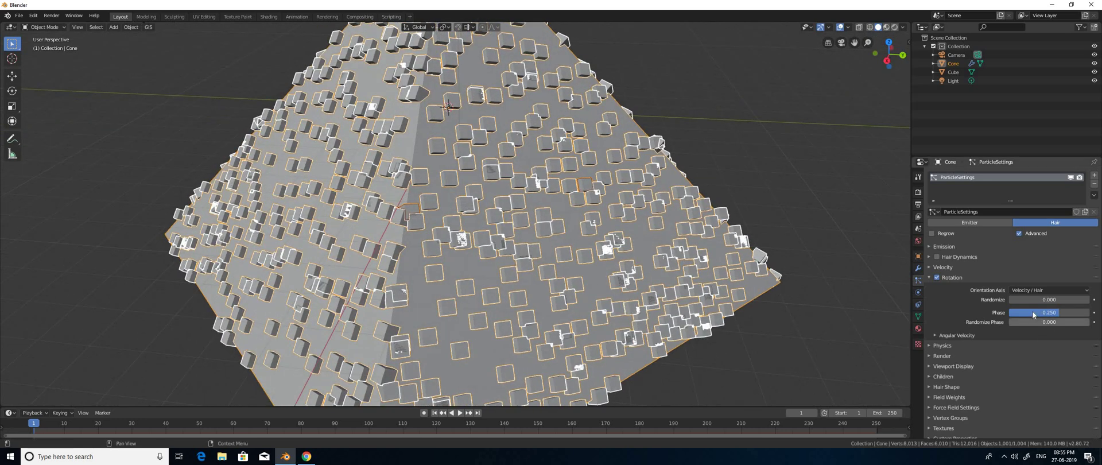
{"action": "left_click_drag", "start_coordinate": [1049, 312], "coordinate": [1030, 312]}
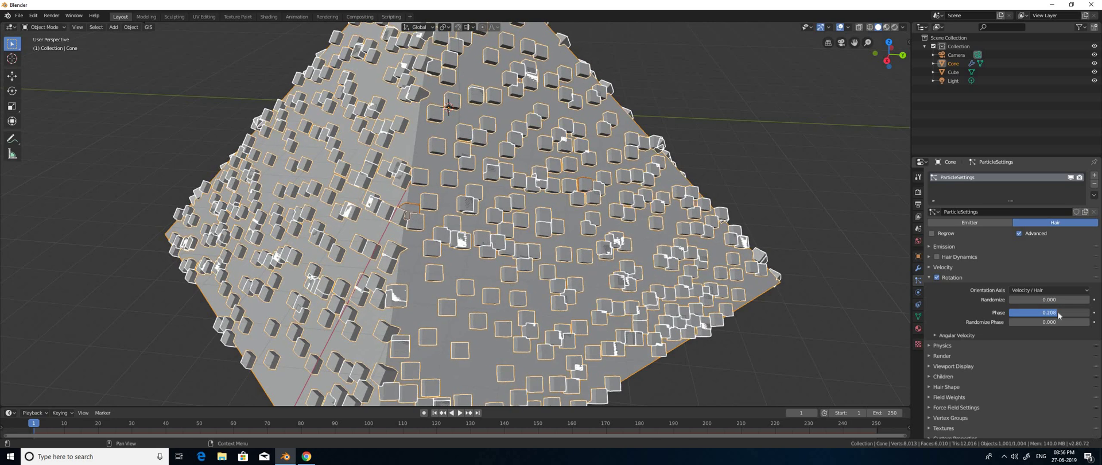
{"action": "middle_click_drag", "start_coordinate": [526, 332], "coordinate": [663, 354]}
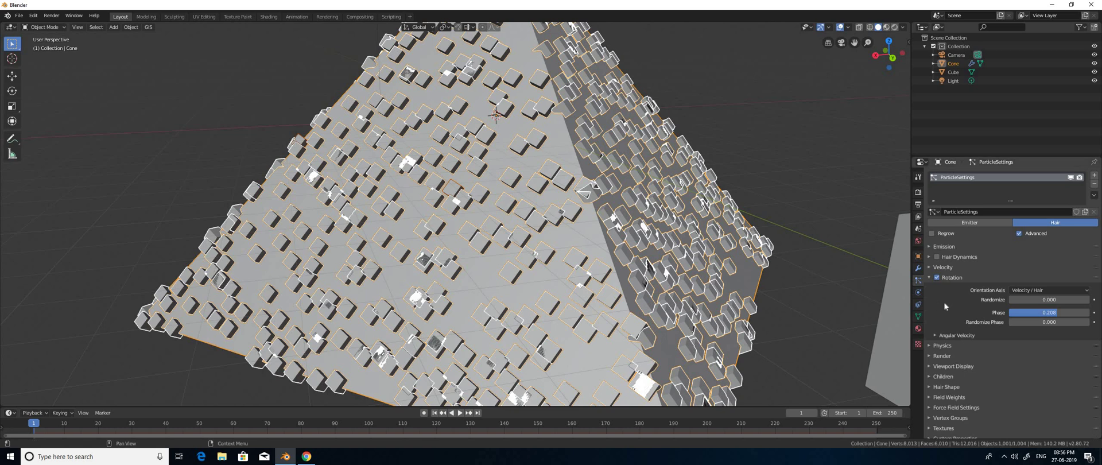
Step: Set the particle Orientation Axis to Object Z and the rotation Phase to 0.25
{"action": "left_click", "coordinate": [1041, 291]}
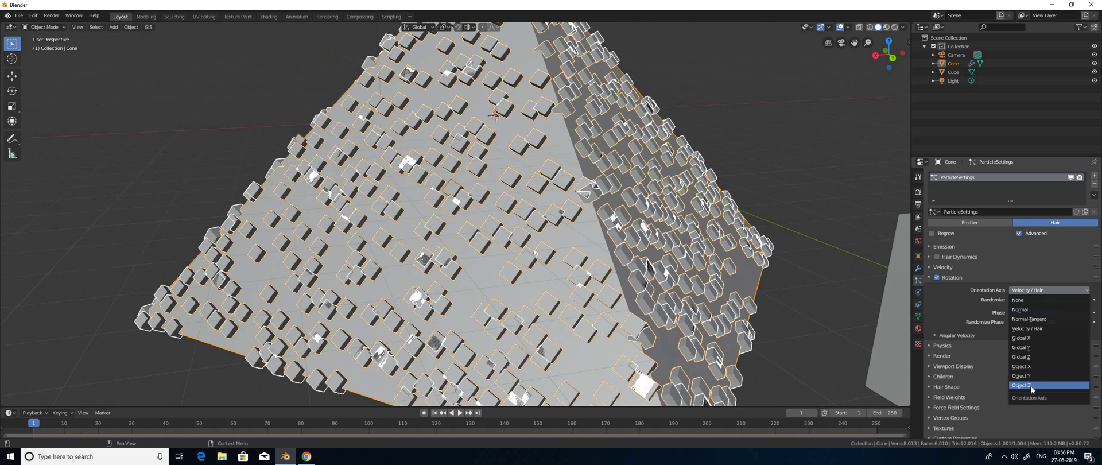
{"action": "left_click", "coordinate": [1031, 386]}
{"action": "left_click_drag", "start_coordinate": [1052, 313], "coordinate": [1051, 313]}
{"action": "left_click", "coordinate": [1051, 312]}
{"action": "key", "text": "BackSpace"}
{"action": "type", "text": ".25"}
{"action": "key", "text": "Return"}
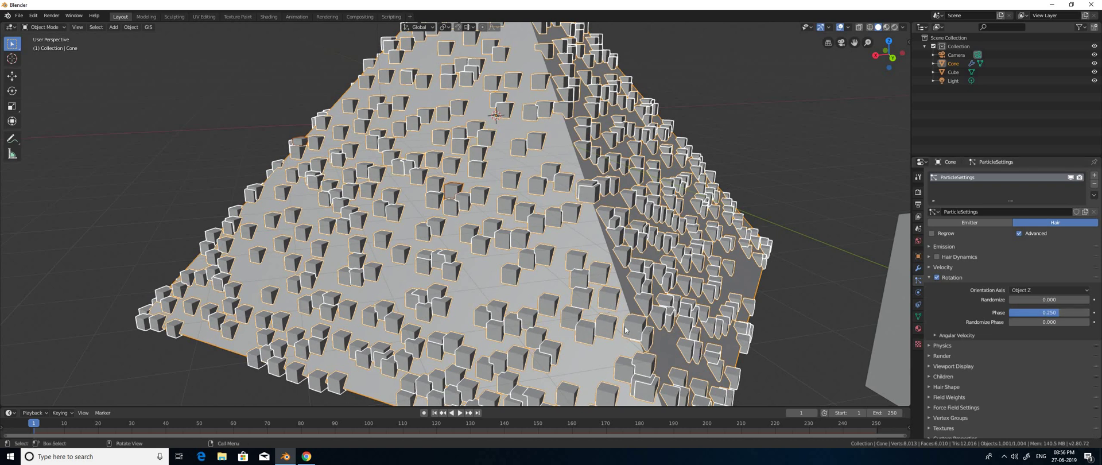
{"action": "middle_click_drag", "start_coordinate": [566, 327], "coordinate": [479, 301]}
{"action": "middle_click_drag", "start_coordinate": [449, 328], "coordinate": [430, 237]}
{"action": "middle_click_drag", "start_coordinate": [966, 292], "coordinate": [949, 283]}
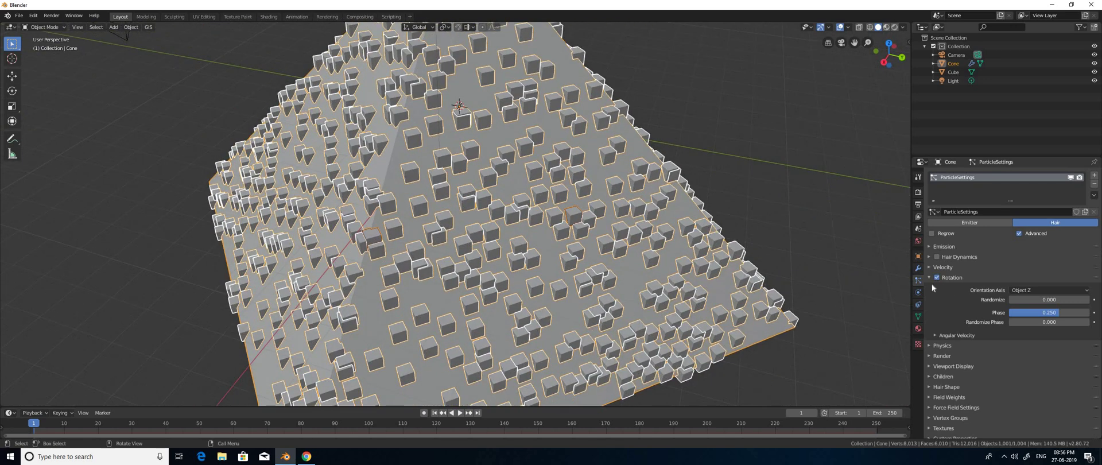
Step: Set the hair particles' Normal velocity to 1.16 m/s and Velocity Randomize to 0.25, viewing the pyramid front-on
{"action": "left_click", "coordinate": [928, 266], "text": "ctrl"}
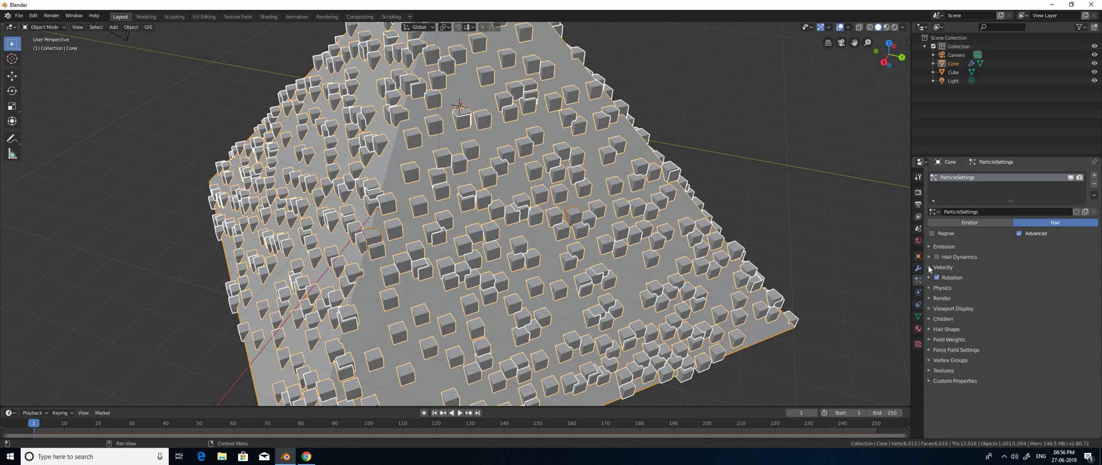
{"action": "scroll", "coordinate": [503, 254], "scroll_direction": "down", "scroll_amount": 2}
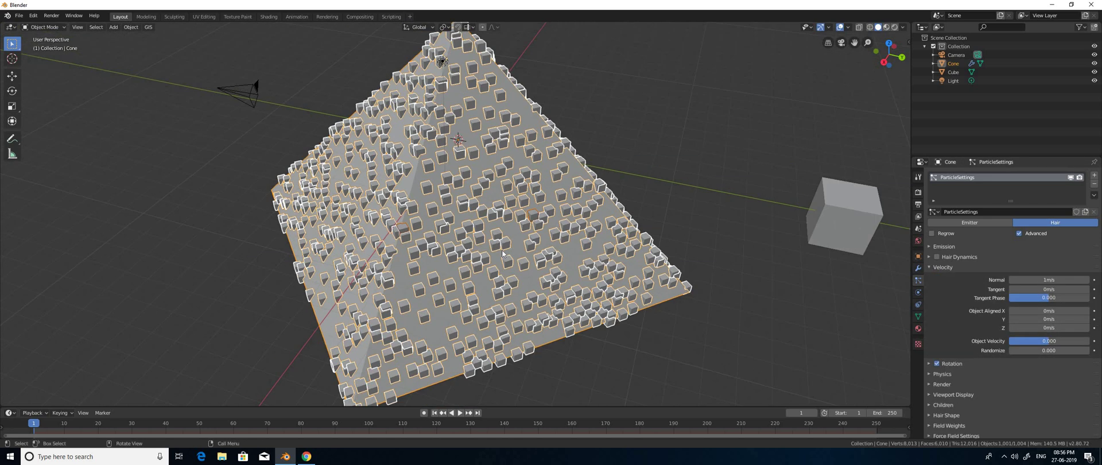
{"action": "scroll", "coordinate": [503, 254], "scroll_direction": "down", "scroll_amount": 1}
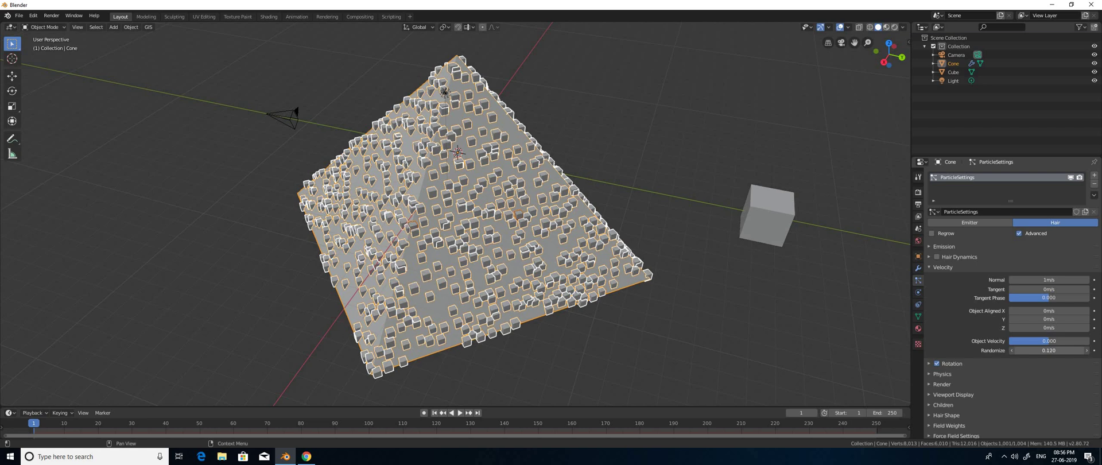
{"action": "mouse_move", "coordinate": [1048, 350]}
{"action": "left_mouse_down"}
{"action": "mouse_move", "coordinate": [1079, 350]}
{"action": "mouse_move", "coordinate": [1068, 350]}
{"action": "left_mouse_up"}
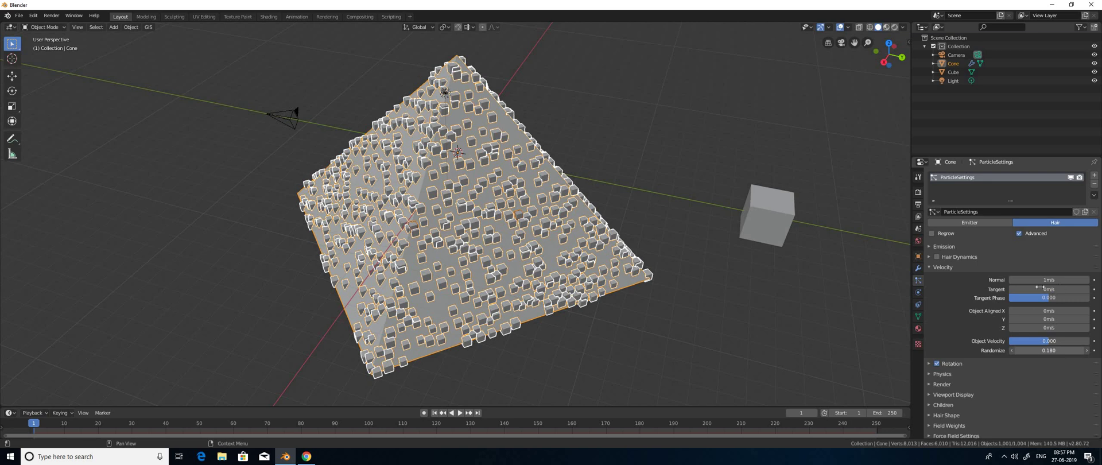
{"action": "left_click_drag", "start_coordinate": [1049, 279], "coordinate": [1022, 280]}
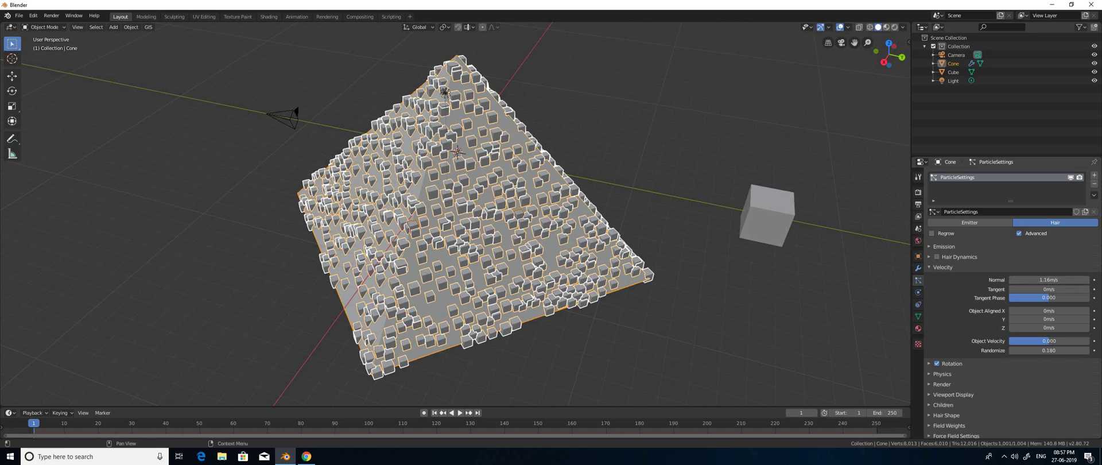
{"action": "left_click_drag", "start_coordinate": [1049, 350], "coordinate": [1074, 350]}
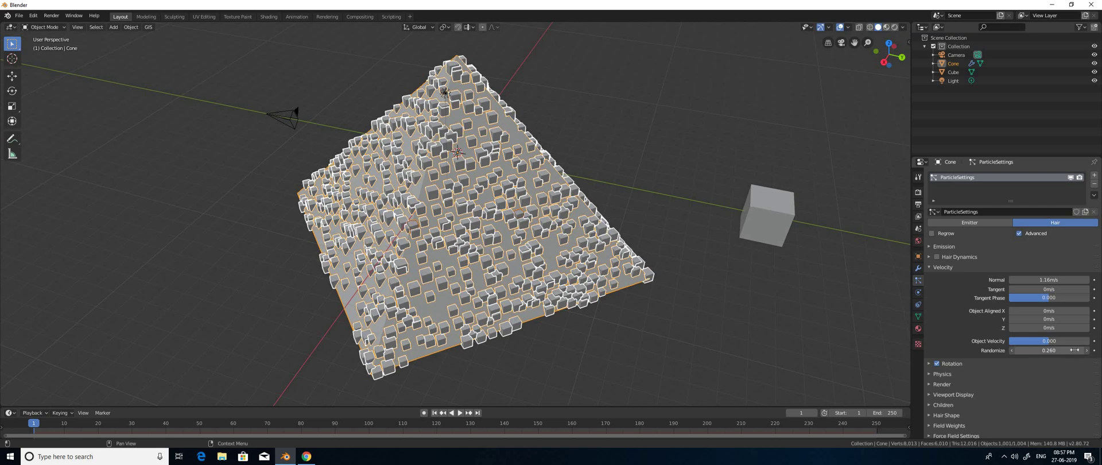
{"action": "left_click", "coordinate": [1055, 349]}
{"action": "type", "text": ".25"}
{"action": "key", "text": "Return"}
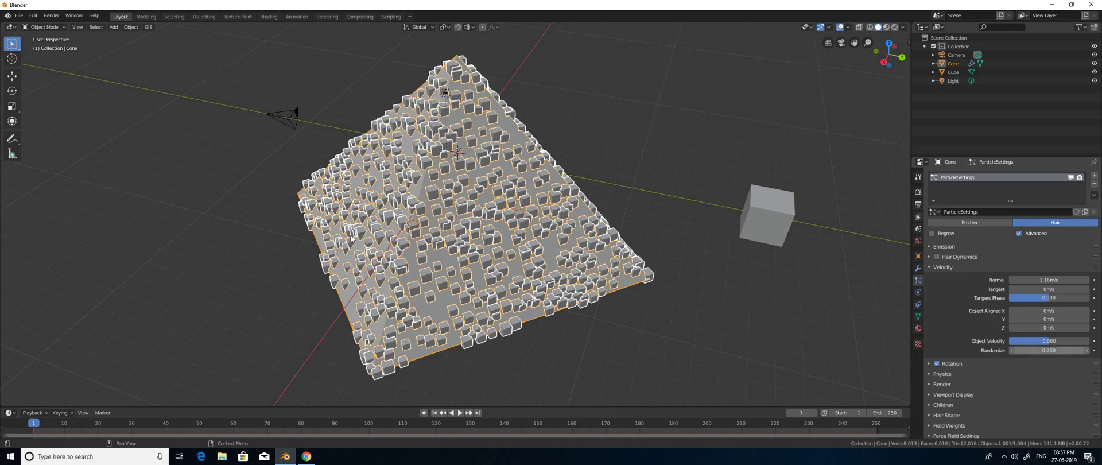
{"action": "scroll", "coordinate": [410, 259], "scroll_direction": "down", "scroll_amount": 3}
{"action": "middle_click_drag", "start_coordinate": [558, 250], "coordinate": [983, 345]}
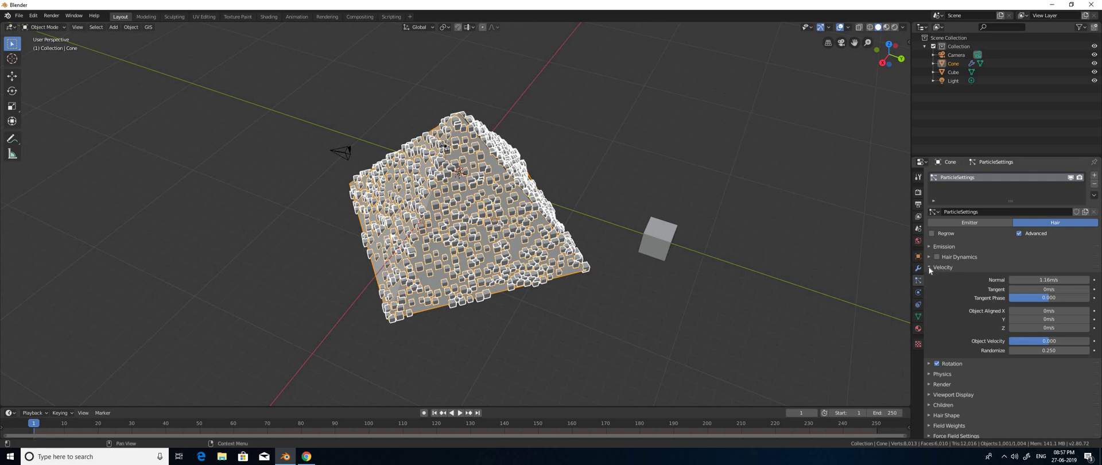
Step: Raise the particle emission Number to 50000
{"action": "left_click", "coordinate": [928, 246], "text": "ctrl"}
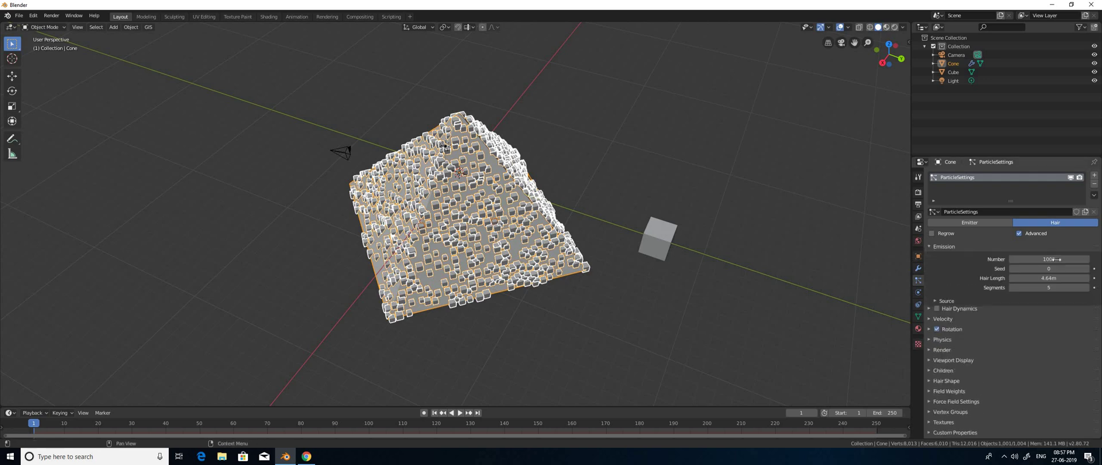
{"action": "left_click", "coordinate": [1053, 259]}
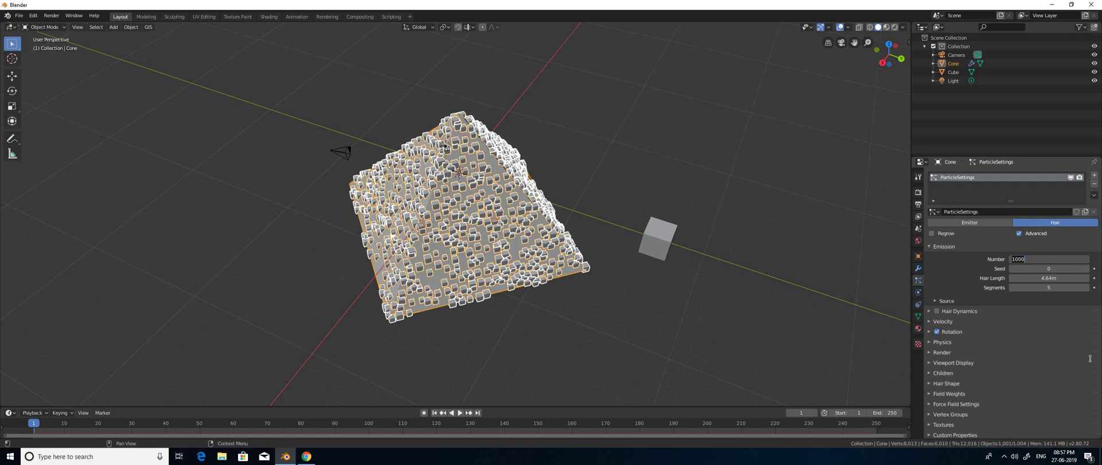
{"action": "type", "text": "5"}
{"action": "key", "text": "Return"}
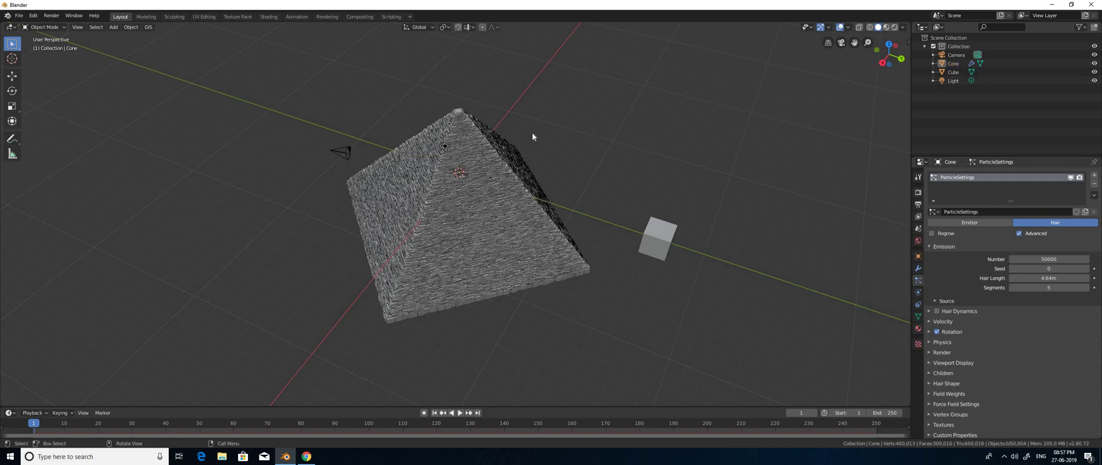
{"action": "scroll", "coordinate": [446, 246], "scroll_direction": "up", "scroll_amount": 8}
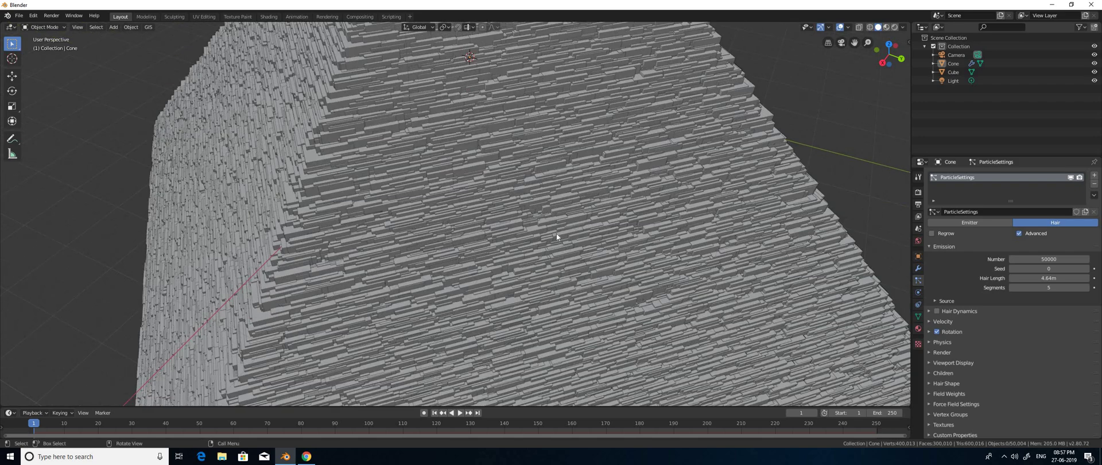
Step: Orbit the densely covered pyramid and compare it with a pyramid reference photo in Chrome
{"action": "middle_click_drag", "start_coordinate": [556, 233], "coordinate": [356, 425]}
{"action": "scroll", "coordinate": [559, 238], "scroll_direction": "down", "scroll_amount": 2}
{"action": "left_click", "coordinate": [309, 458]}
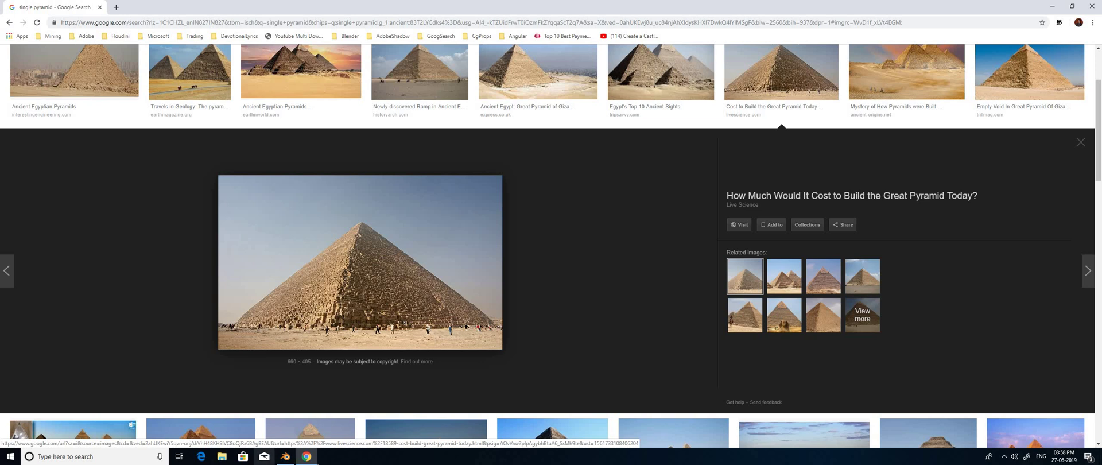
{"action": "key", "text": "alt+Tab"}
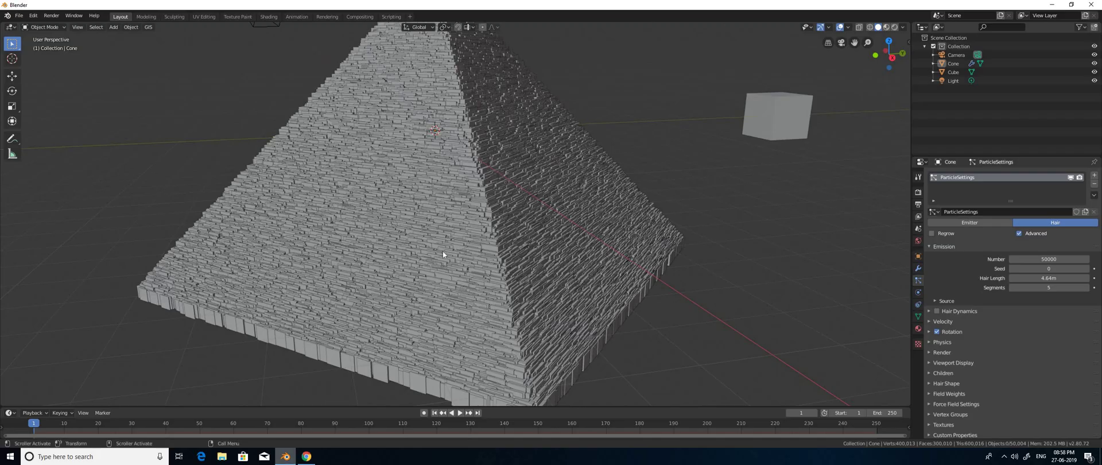
{"action": "scroll", "coordinate": [402, 273], "scroll_direction": "up", "scroll_amount": 5}
{"action": "middle_click_drag", "start_coordinate": [387, 287], "coordinate": [445, 252]}
{"action": "scroll", "coordinate": [445, 252], "scroll_direction": "down", "scroll_amount": 1}
{"action": "scroll", "coordinate": [445, 252], "scroll_direction": "down", "scroll_amount": 1}
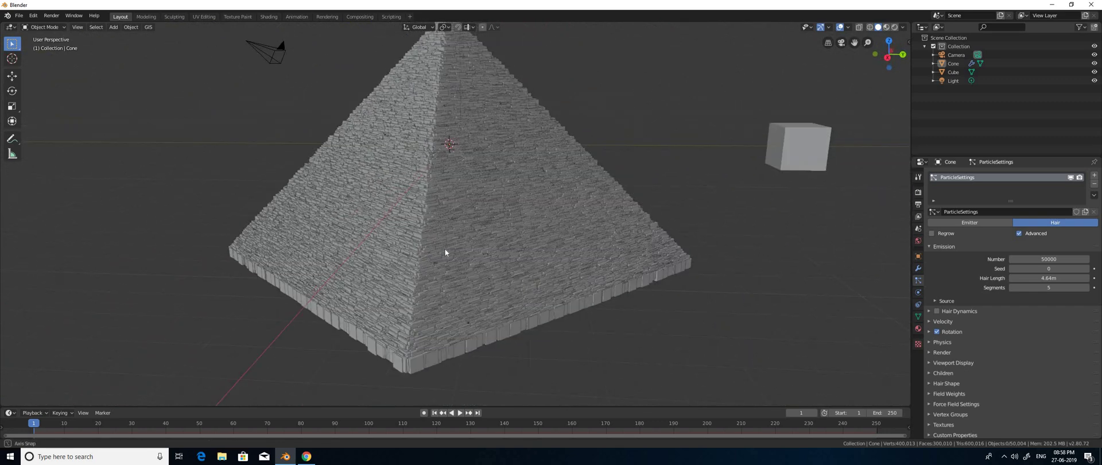
{"action": "scroll", "coordinate": [446, 251], "scroll_direction": "down", "scroll_amount": 2}
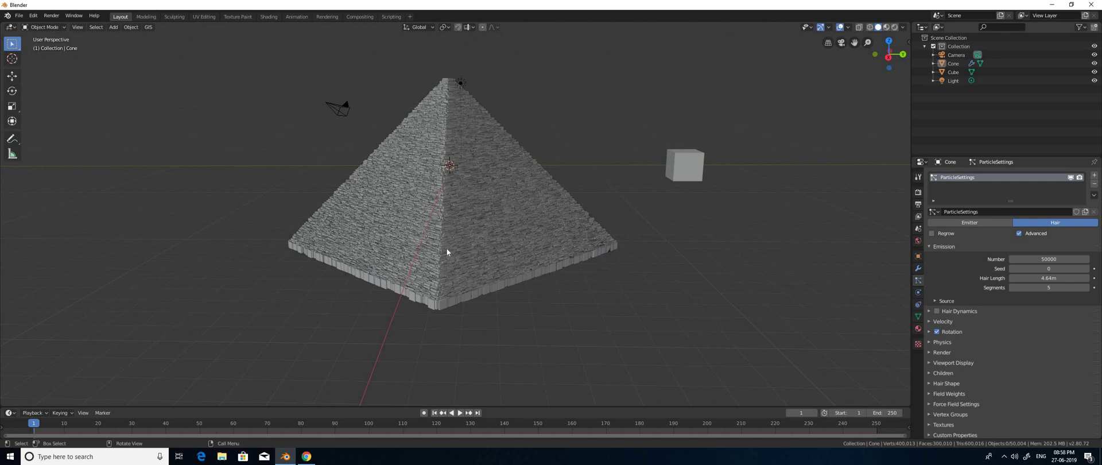